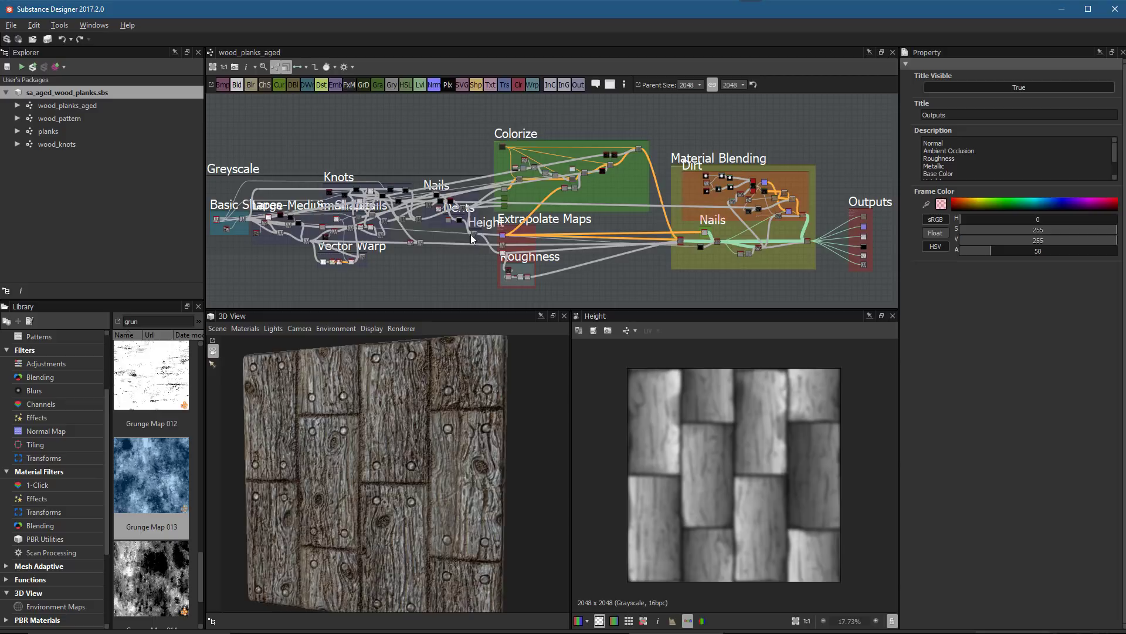
Zoom the graph in on the Dents frame's noise and blend nodes.
{"action": "scroll", "coordinate": [469, 235], "scroll_direction": "up", "scroll_amount": 4}
{"action": "scroll", "coordinate": [548, 181], "scroll_direction": "up", "scroll_amount": 5}
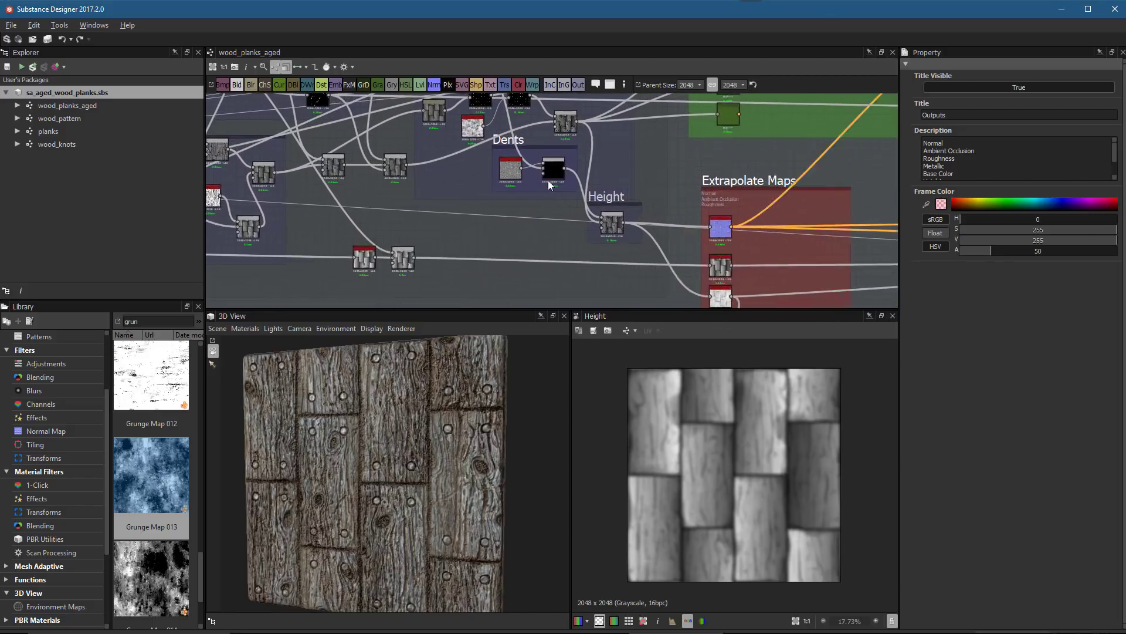
{"action": "scroll", "coordinate": [558, 234], "scroll_direction": "up", "scroll_amount": 5}
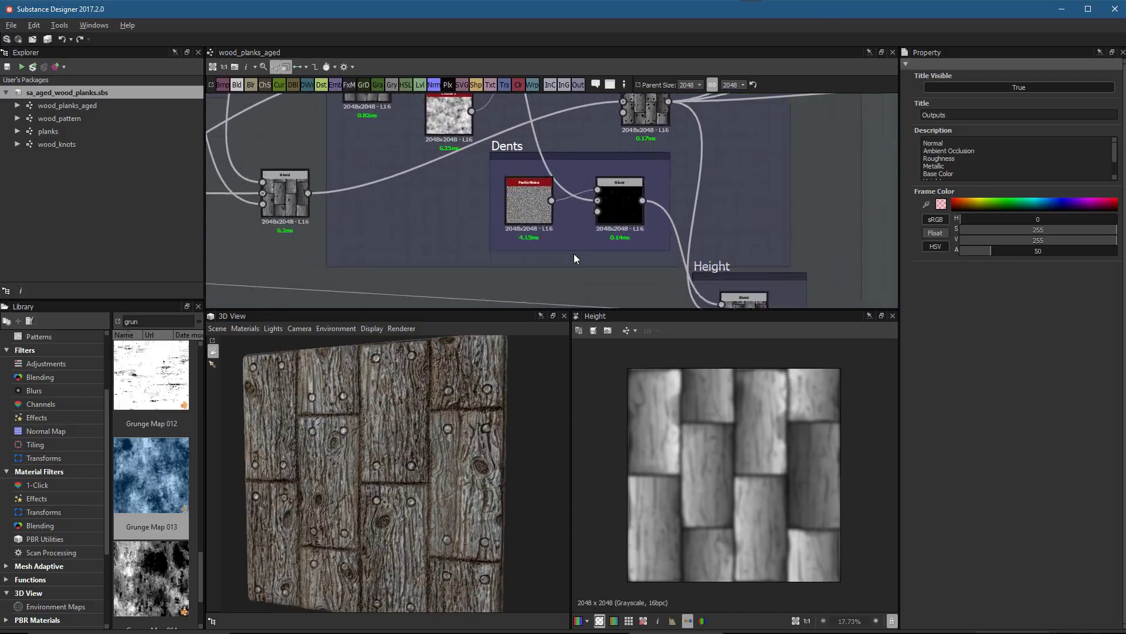
{"action": "left_click", "coordinate": [614, 243]}
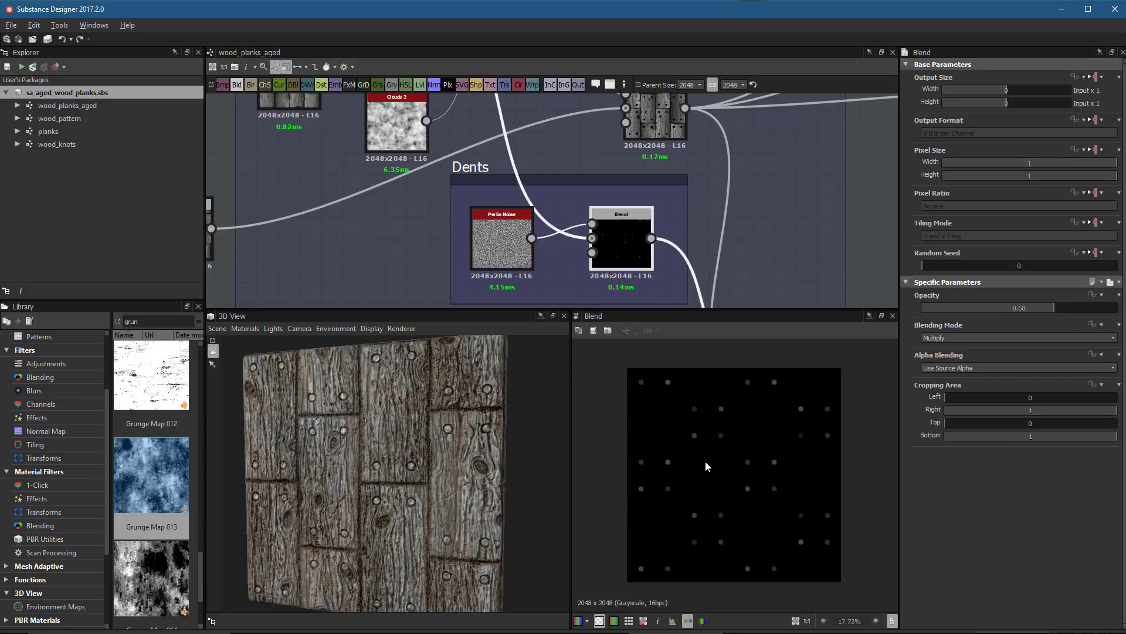
{"action": "scroll", "coordinate": [704, 461], "scroll_direction": "up", "scroll_amount": 2}
{"action": "middle_click_drag", "start_coordinate": [690, 246], "coordinate": [697, 248]}
{"action": "scroll", "coordinate": [487, 253], "scroll_direction": "up", "scroll_amount": 4}
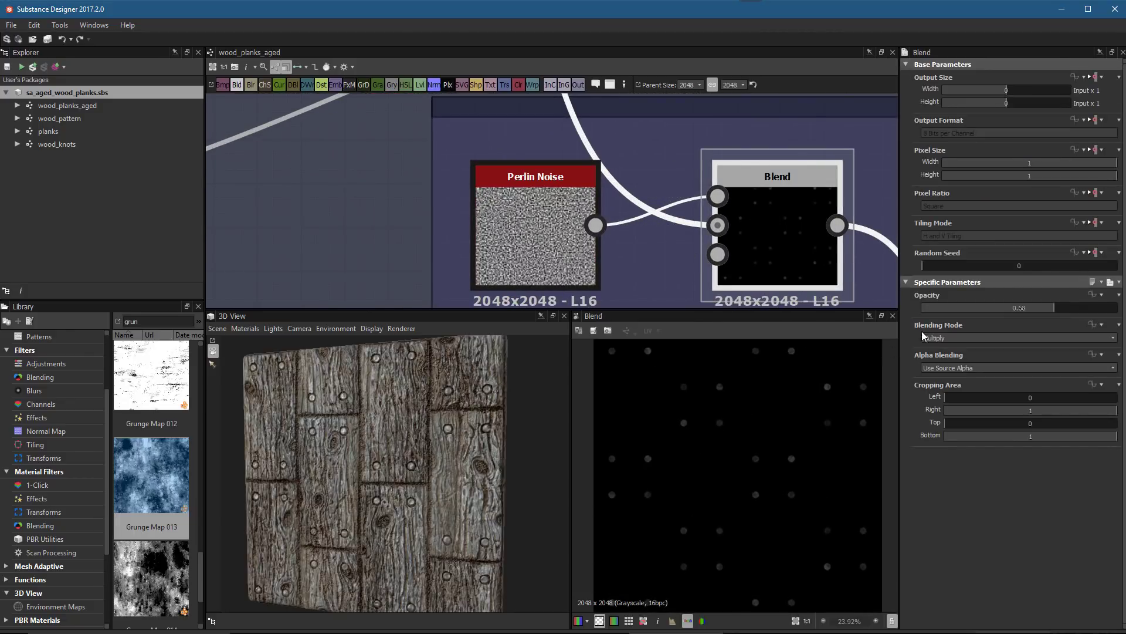
{"action": "scroll", "coordinate": [749, 440], "scroll_direction": "up", "scroll_amount": 5}
{"action": "scroll", "coordinate": [749, 439], "scroll_direction": "up", "scroll_amount": 4}
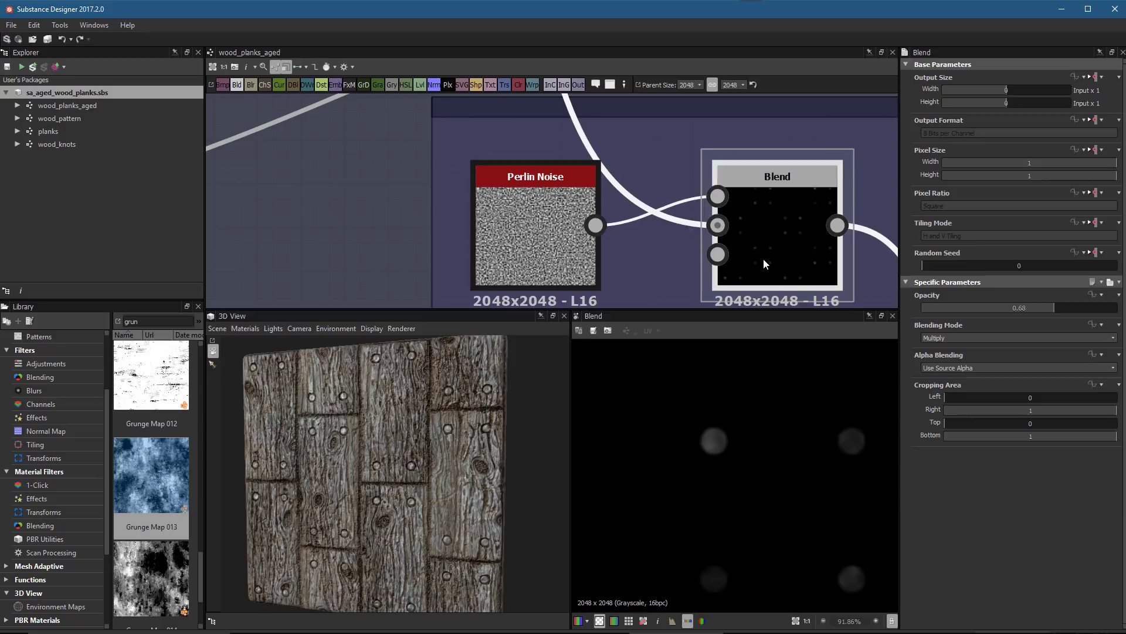
{"action": "scroll", "coordinate": [717, 478], "scroll_direction": "down", "scroll_amount": 2}
{"action": "scroll", "coordinate": [673, 185], "scroll_direction": "down", "scroll_amount": 2}
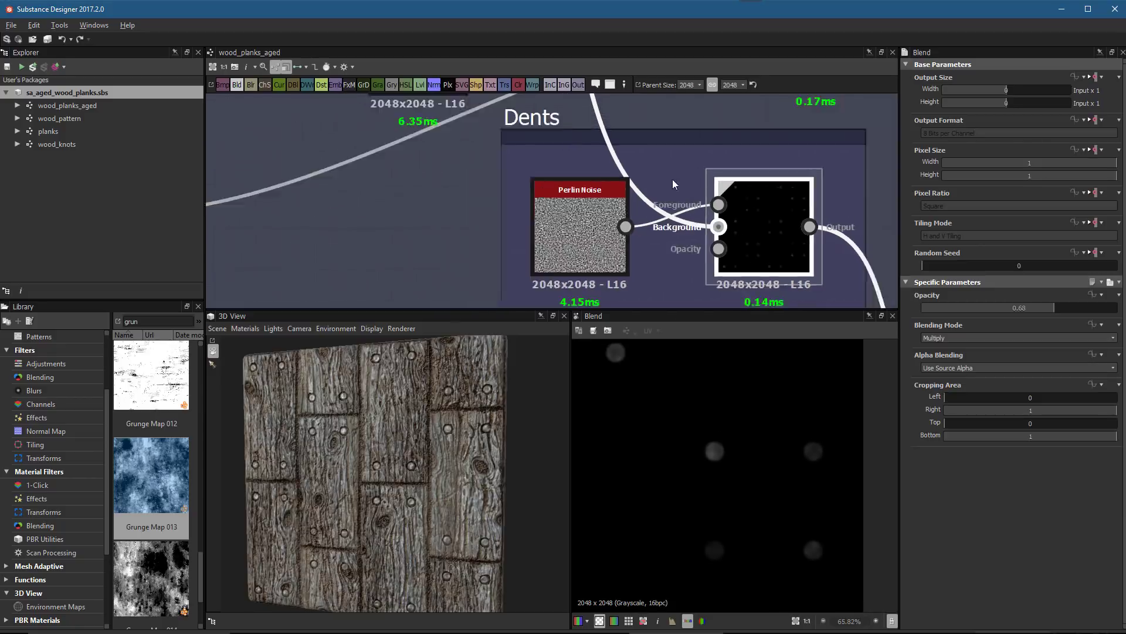
{"action": "scroll", "coordinate": [673, 184], "scroll_direction": "down", "scroll_amount": 1}
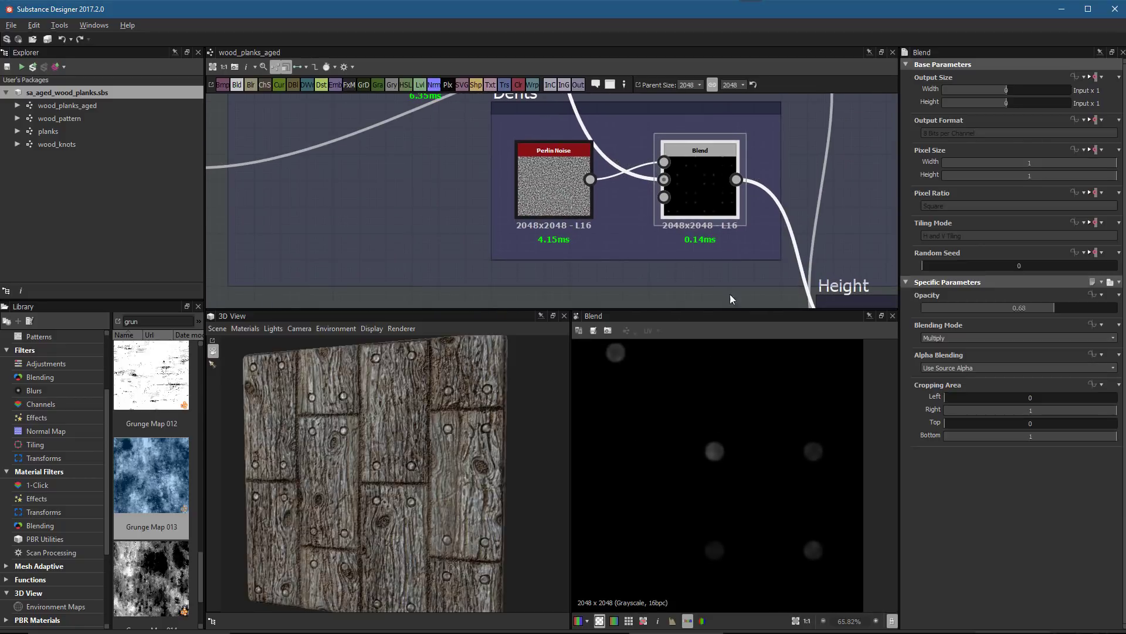
{"action": "scroll", "coordinate": [813, 243], "scroll_direction": "down", "scroll_amount": 2}
{"action": "scroll", "coordinate": [716, 195], "scroll_direction": "up", "scroll_amount": 5}
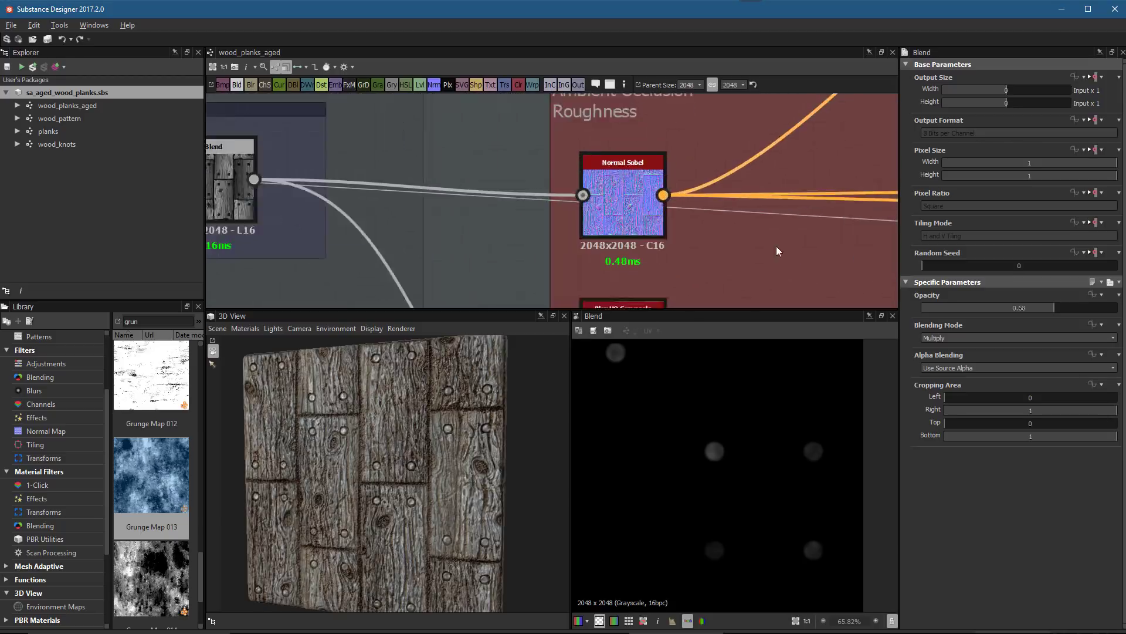
Preview the Normal Sobel node's DirectX normal map of the planks, with the planks turned head-on in 3D.
{"action": "scroll", "coordinate": [686, 188], "scroll_direction": "up", "scroll_amount": 1}
{"action": "double_click", "coordinate": [608, 185]}
{"action": "scroll", "coordinate": [724, 500], "scroll_direction": "up", "scroll_amount": 3}
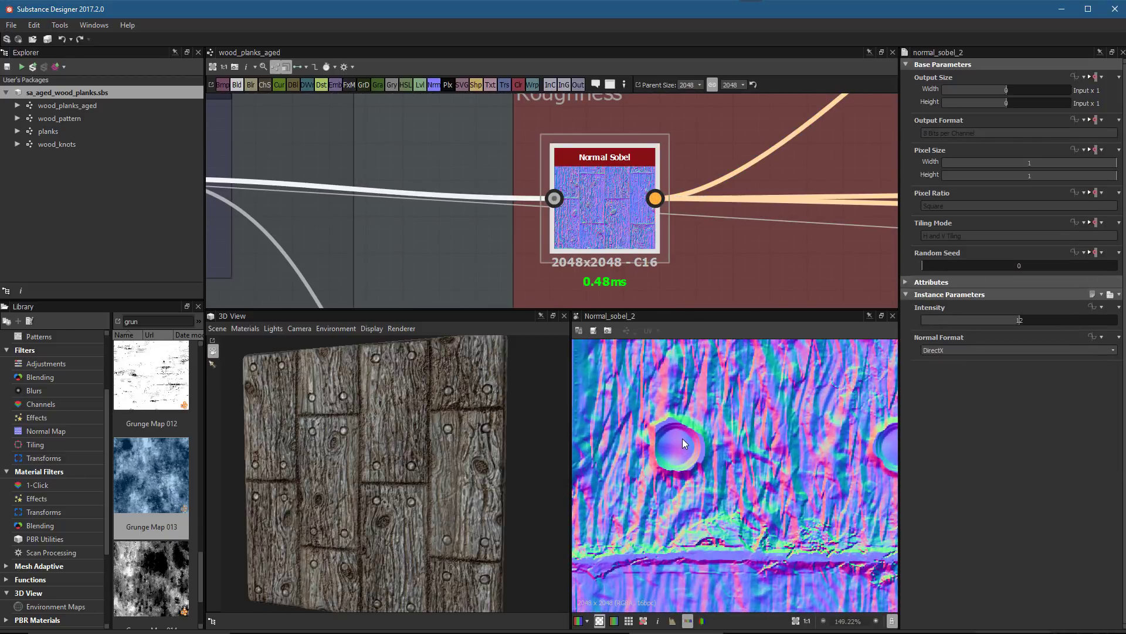
{"action": "left_click_drag", "start_coordinate": [556, 475], "coordinate": [480, 457]}
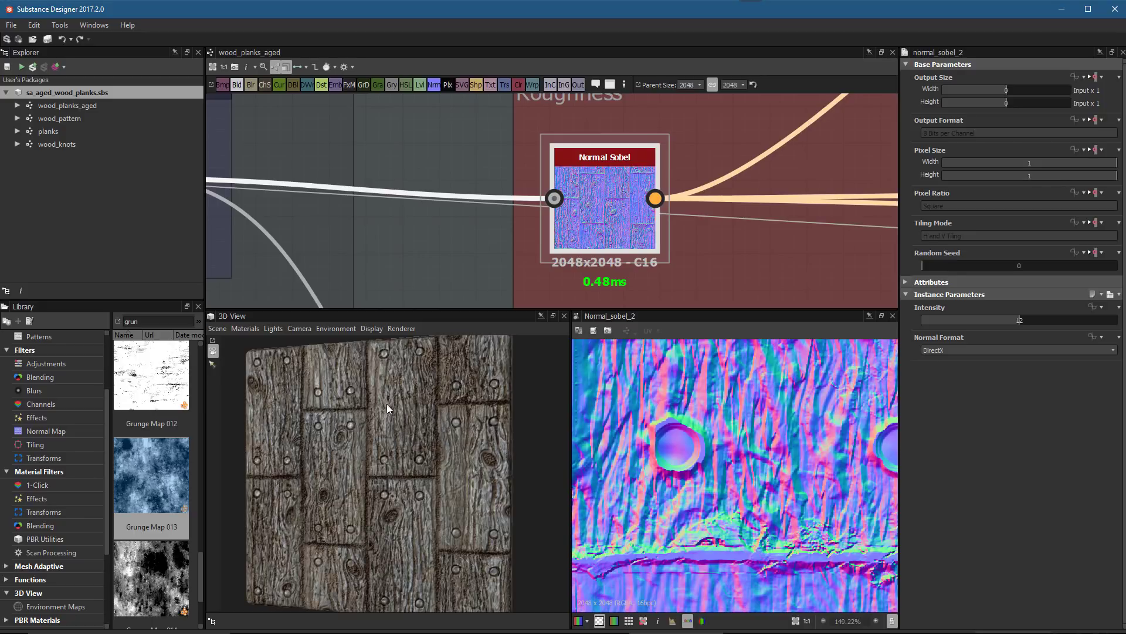
{"action": "scroll", "coordinate": [504, 151], "scroll_direction": "down", "scroll_amount": 10}
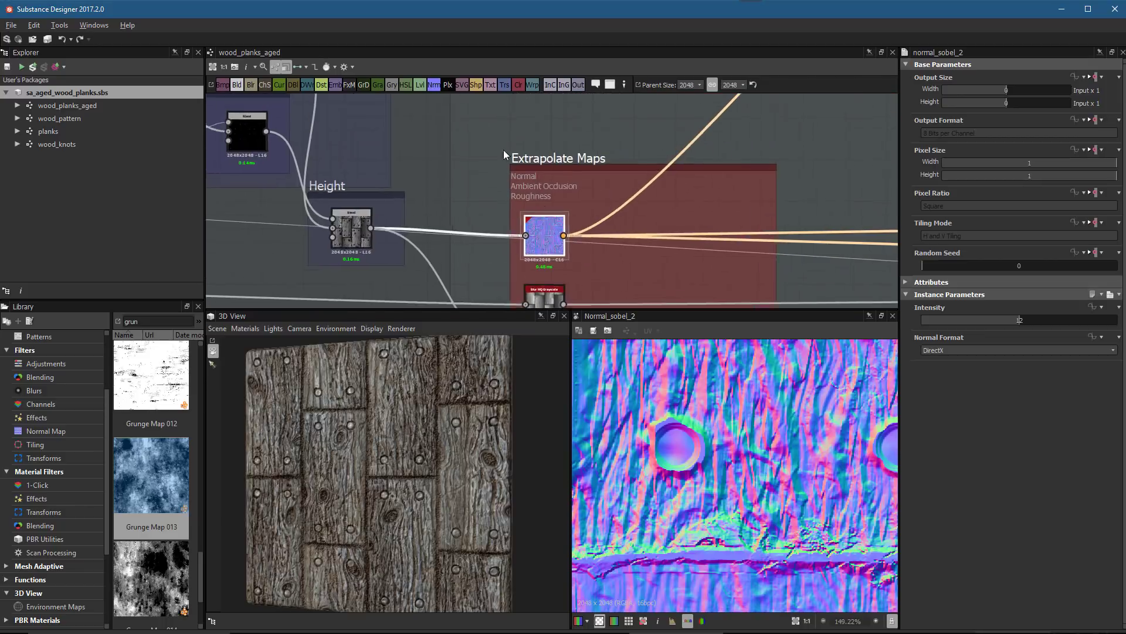
Inspect the Dirt frame's pebble-removal Blend node and the Levels mask feeding it.
{"action": "middle_click_drag", "start_coordinate": [818, 173], "coordinate": [434, 189]}
{"action": "scroll", "coordinate": [621, 237], "scroll_direction": "up", "scroll_amount": 2}
{"action": "scroll", "coordinate": [621, 237], "scroll_direction": "up", "scroll_amount": 6}
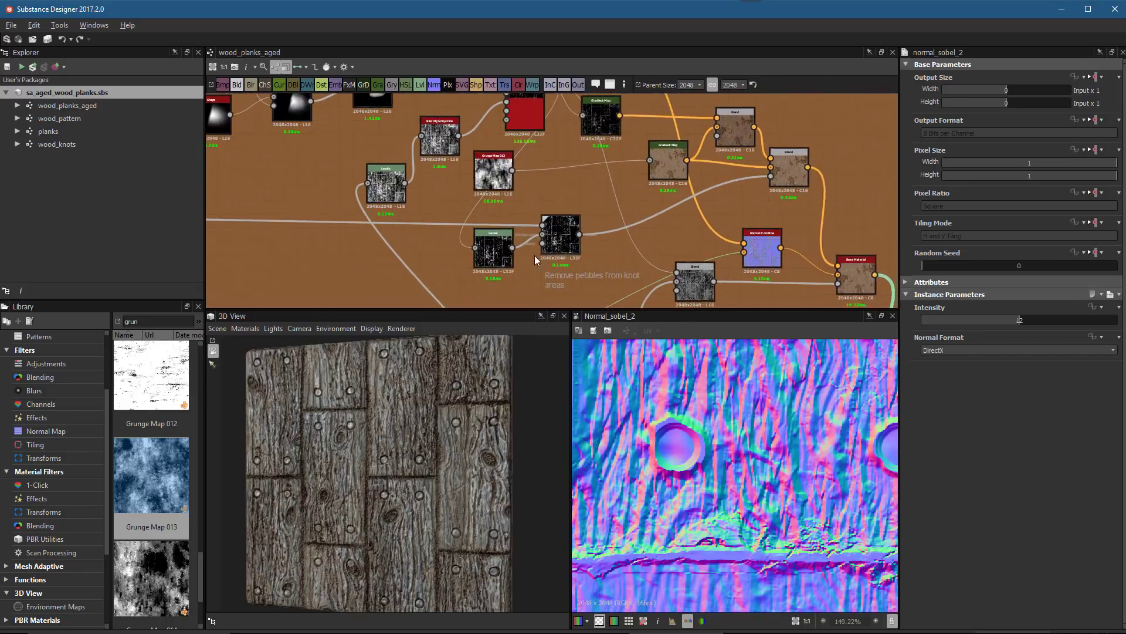
{"action": "scroll", "coordinate": [671, 201], "scroll_direction": "down", "scroll_amount": 2}
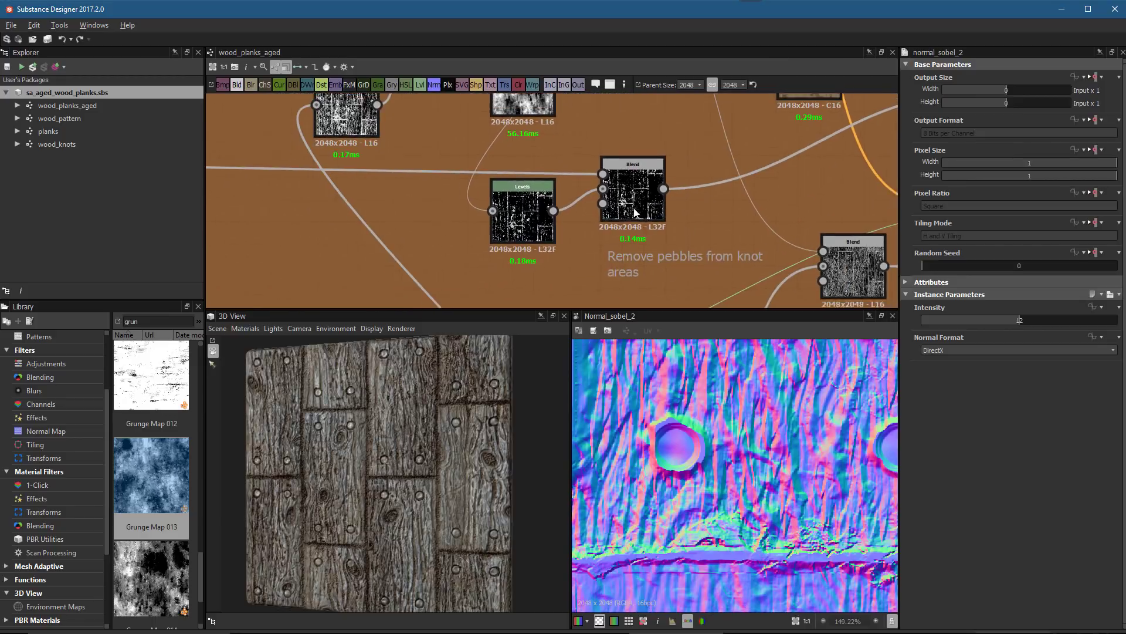
{"action": "left_click", "coordinate": [636, 203]}
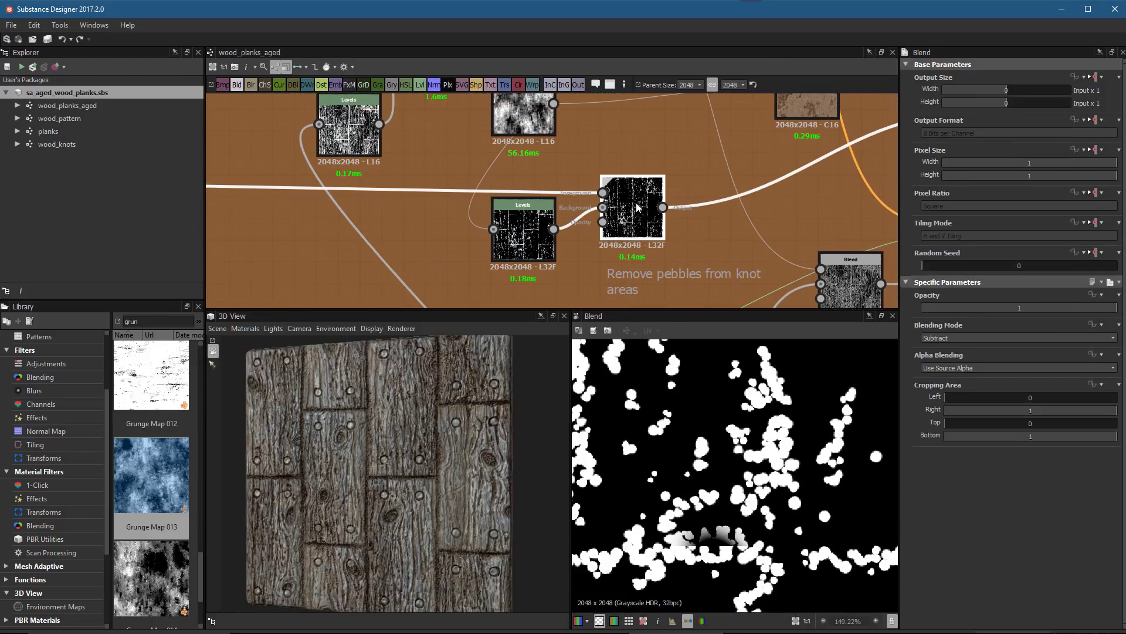
{"action": "left_click", "coordinate": [603, 193]}
{"action": "scroll", "coordinate": [810, 515], "scroll_direction": "down", "scroll_amount": 6}
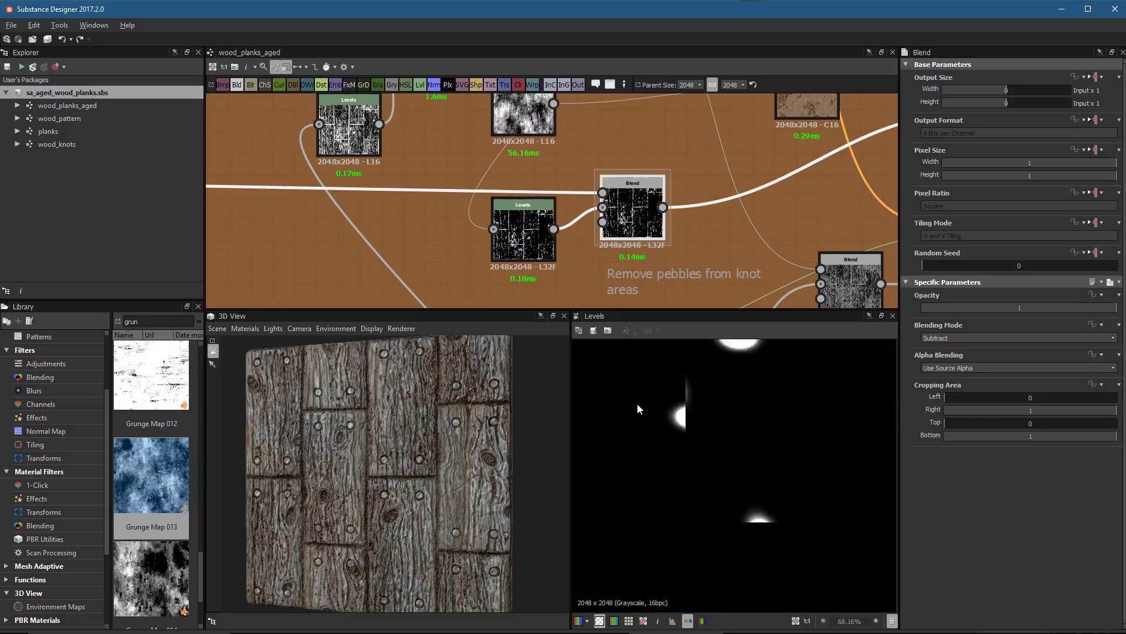
{"action": "scroll", "coordinate": [630, 244], "scroll_direction": "up", "scroll_amount": 3}
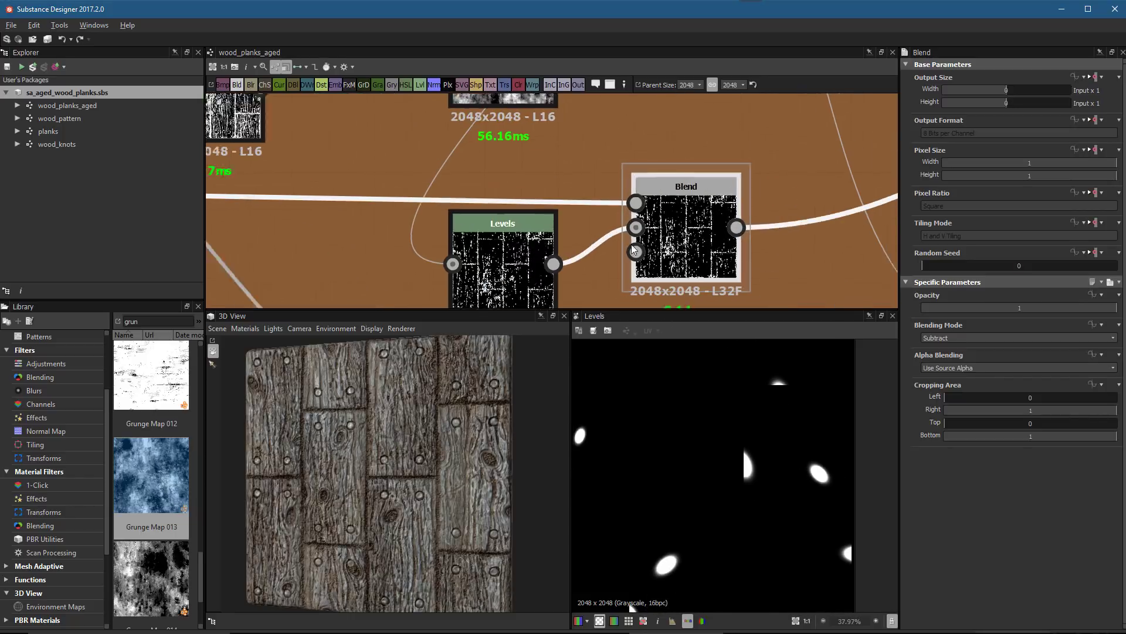
{"action": "left_click", "coordinate": [511, 265]}
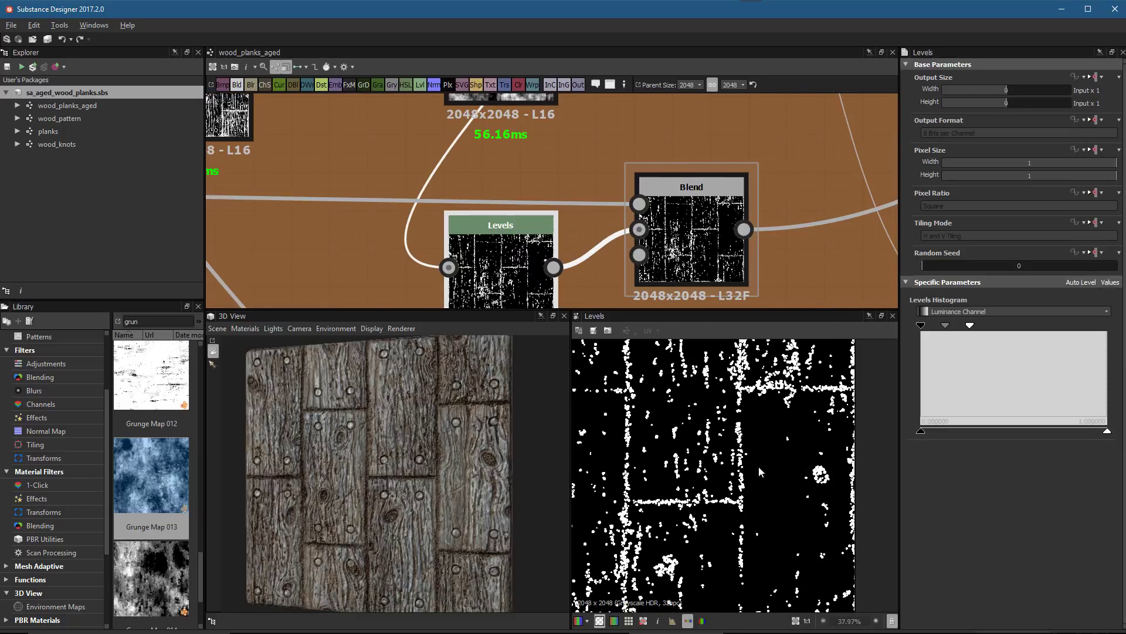
Reselect the Subtract-mode Blend to show its black grunge mask with white specks.
{"action": "scroll", "coordinate": [712, 233], "scroll_direction": "down", "scroll_amount": 4}
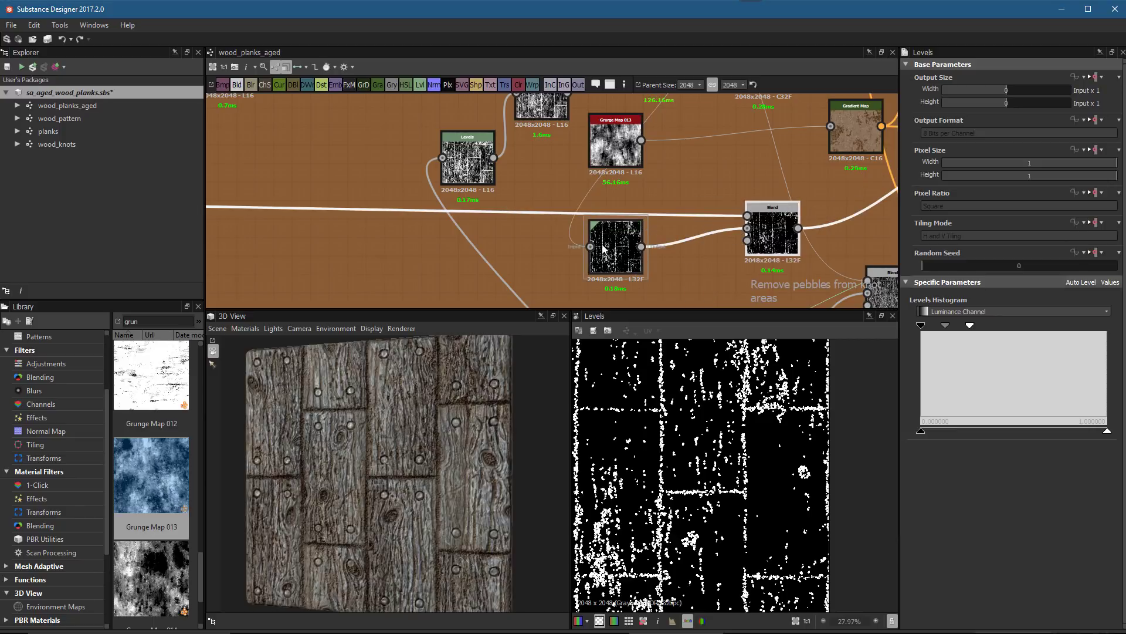
{"action": "scroll", "coordinate": [633, 171], "scroll_direction": "down", "scroll_amount": 5}
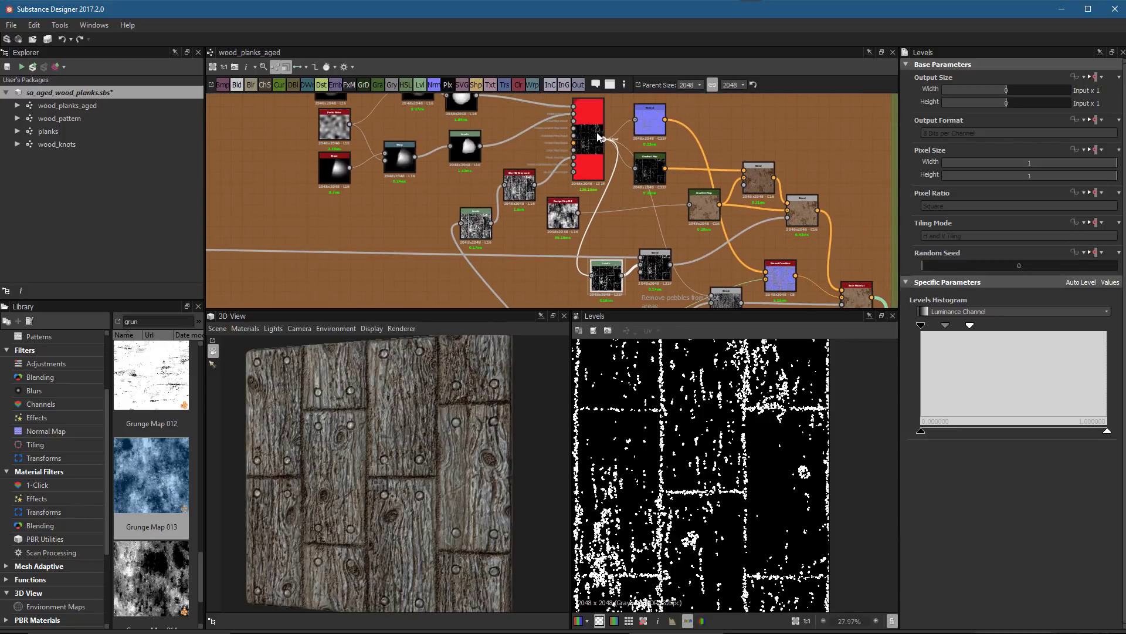
{"action": "middle_click_drag", "start_coordinate": [625, 149], "coordinate": [705, 211]}
{"action": "scroll", "coordinate": [688, 188], "scroll_direction": "up", "scroll_amount": 4}
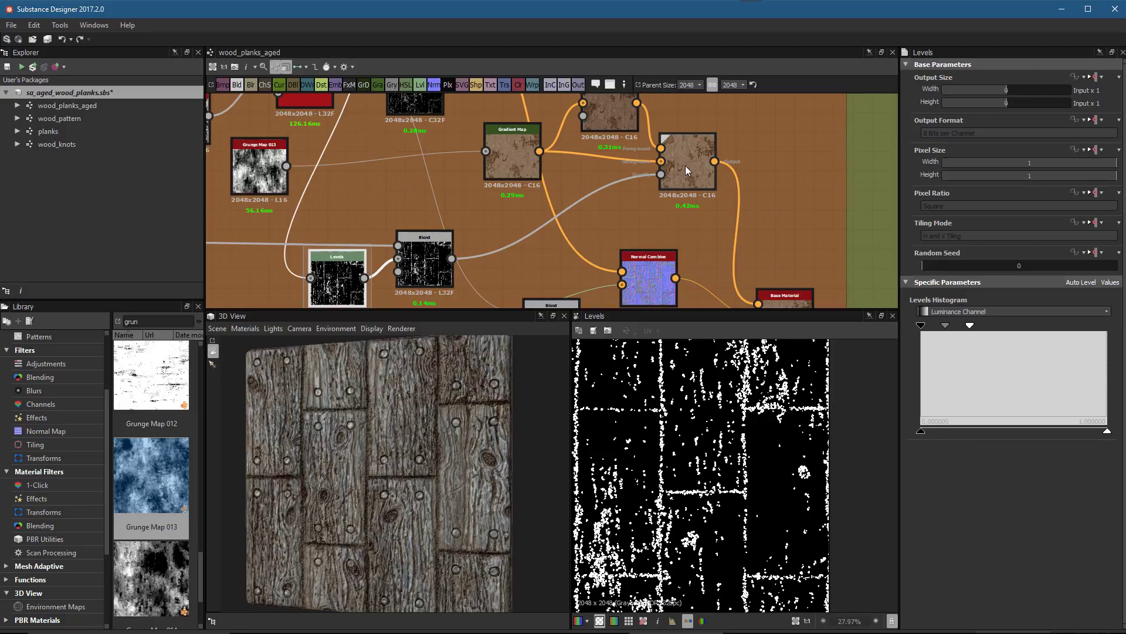
{"action": "scroll", "coordinate": [599, 222], "scroll_direction": "up", "scroll_amount": 4}
{"action": "left_click", "coordinate": [599, 222]}
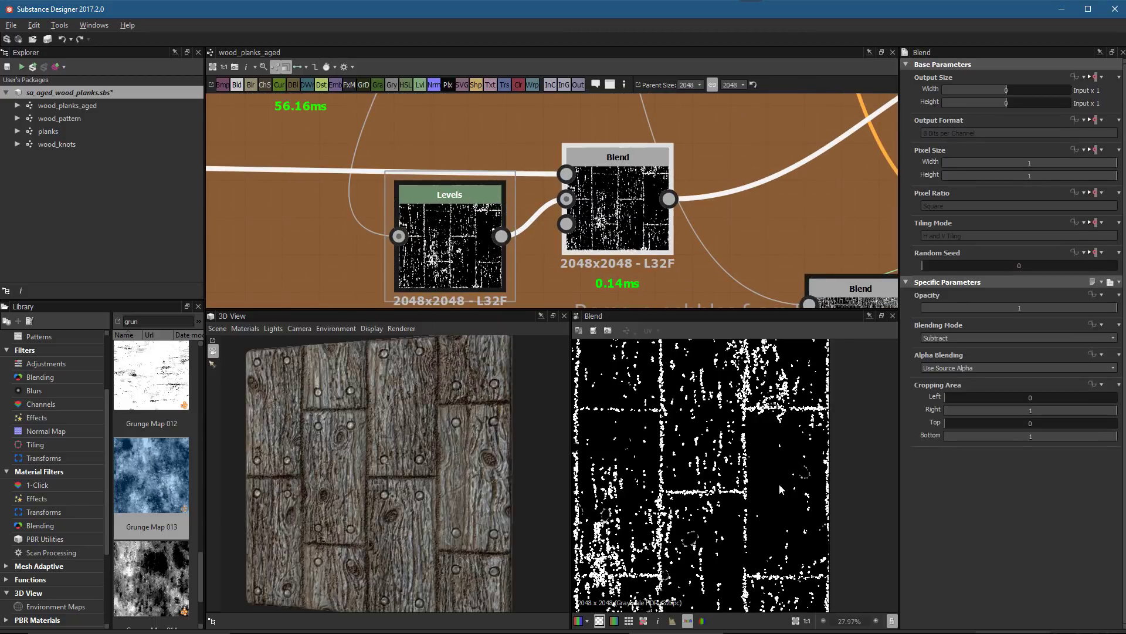
{"action": "scroll", "coordinate": [779, 484], "scroll_direction": "up", "scroll_amount": 3}
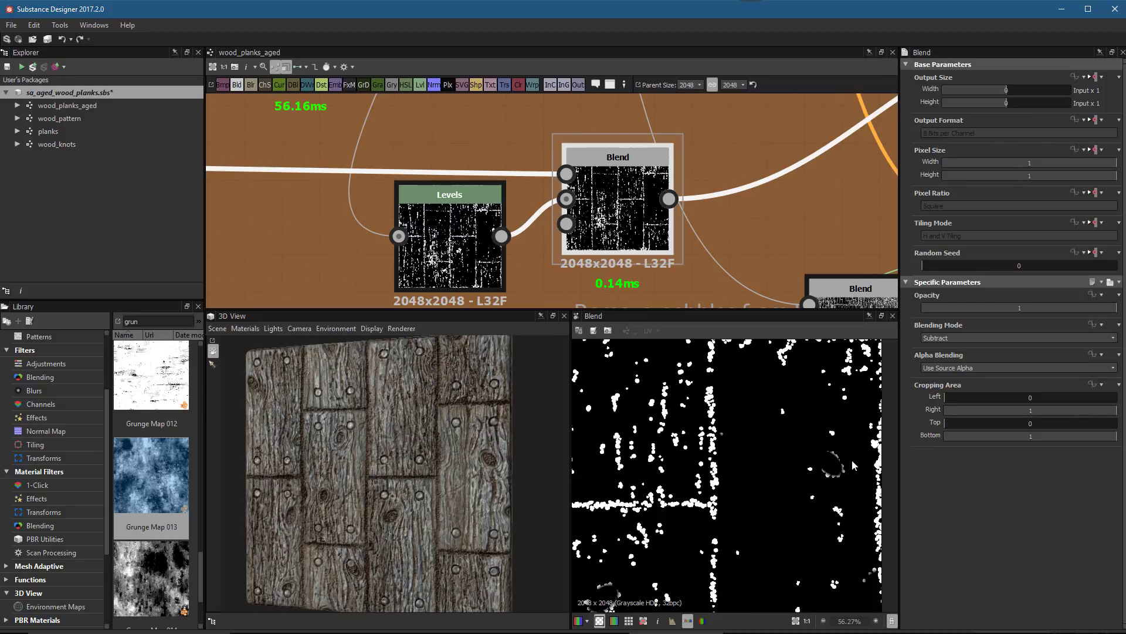
{"action": "scroll", "coordinate": [717, 244], "scroll_direction": "down", "scroll_amount": 6}
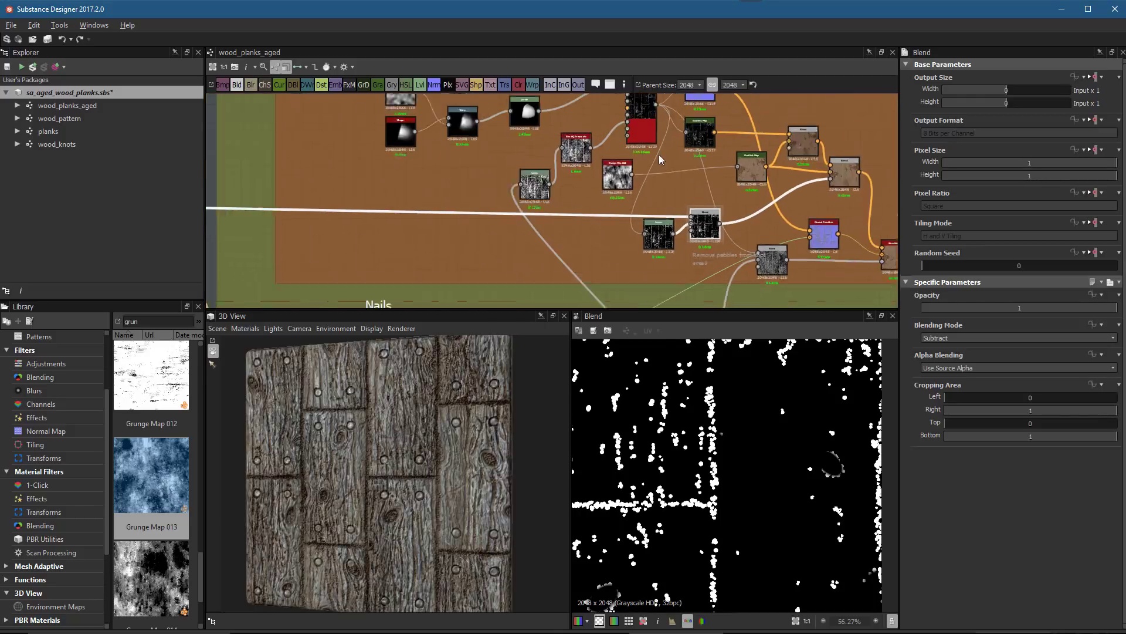
{"action": "scroll", "coordinate": [653, 171], "scroll_direction": "down", "scroll_amount": 5}
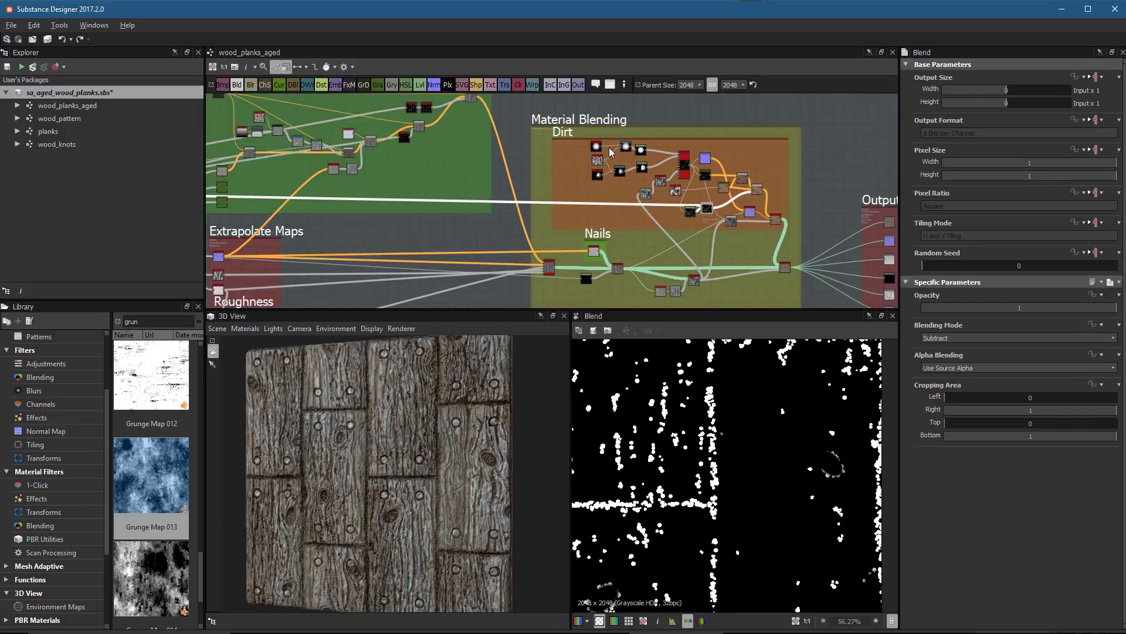
Preview the final 2048×2048 Basecolor output and pull the 3D camera back over the planks.
{"action": "scroll", "coordinate": [585, 160], "scroll_direction": "up", "scroll_amount": 1}
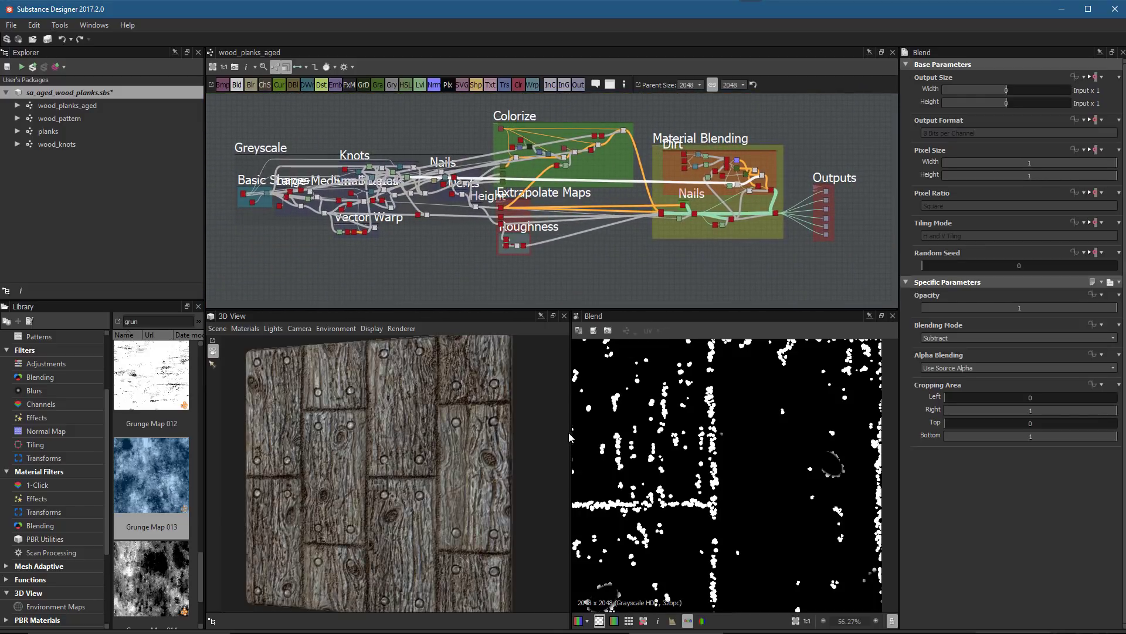
{"action": "left_click_drag", "start_coordinate": [570, 436], "coordinate": [633, 423]}
{"action": "scroll", "coordinate": [803, 221], "scroll_direction": "up", "scroll_amount": 4}
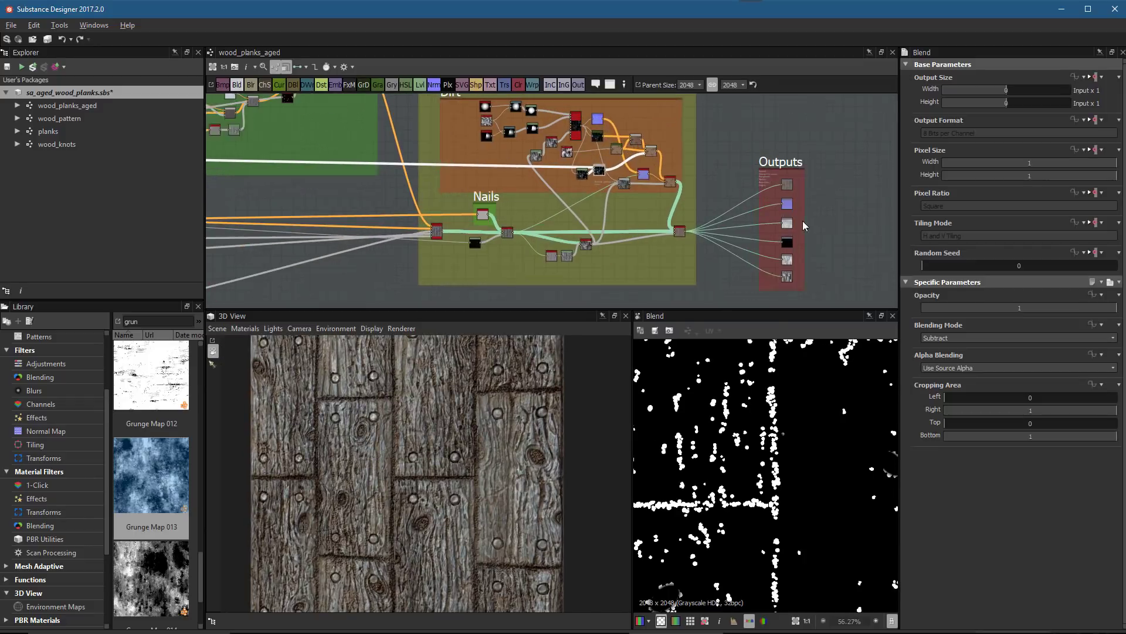
{"action": "double_click", "coordinate": [795, 186]}
{"action": "scroll", "coordinate": [725, 437], "scroll_direction": "down", "scroll_amount": 6}
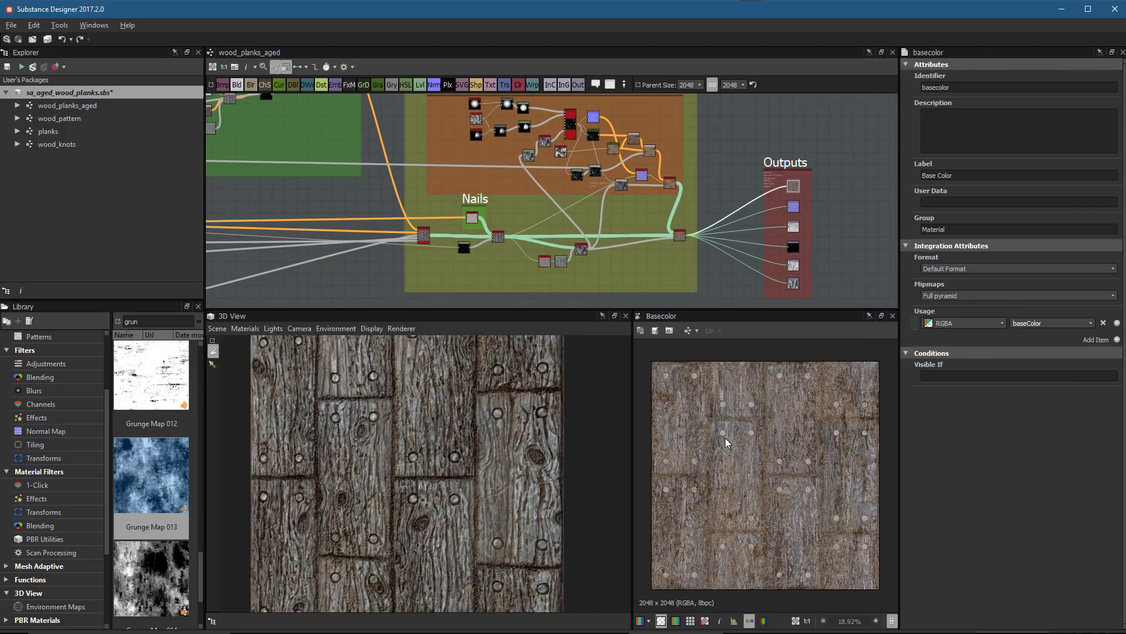
{"action": "left_click_drag", "start_coordinate": [487, 385], "coordinate": [490, 200]}
Switch the 3D preview mesh to Rounded Cylinder and spin it to see the planks wrap.
{"action": "left_click_drag", "start_coordinate": [529, 333], "coordinate": [445, 317]}
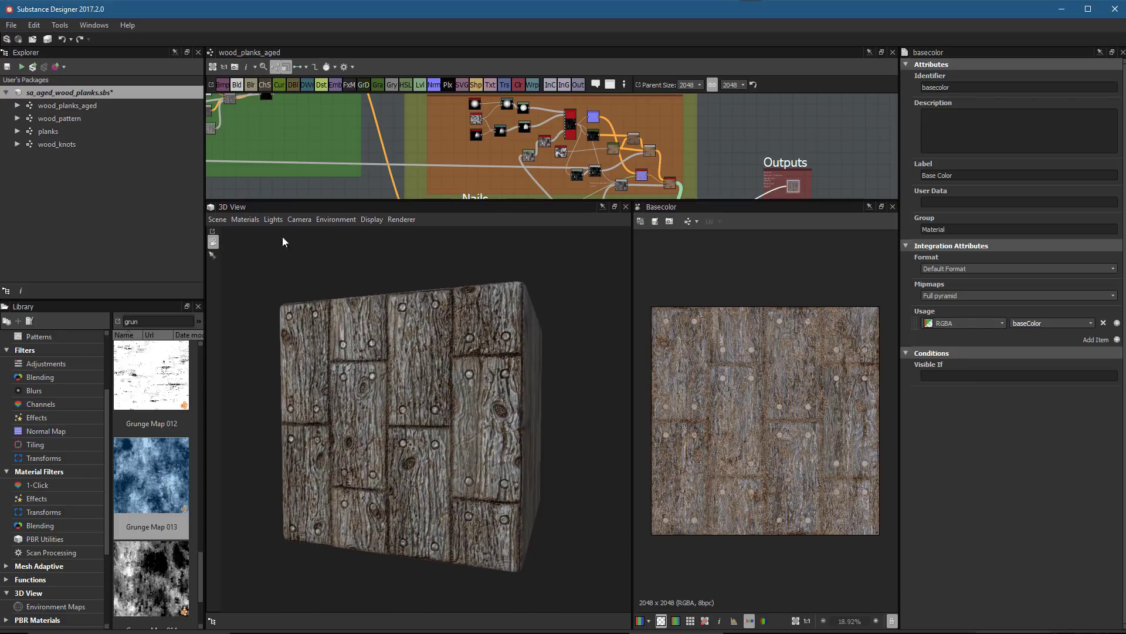
{"action": "left_click", "coordinate": [217, 219]}
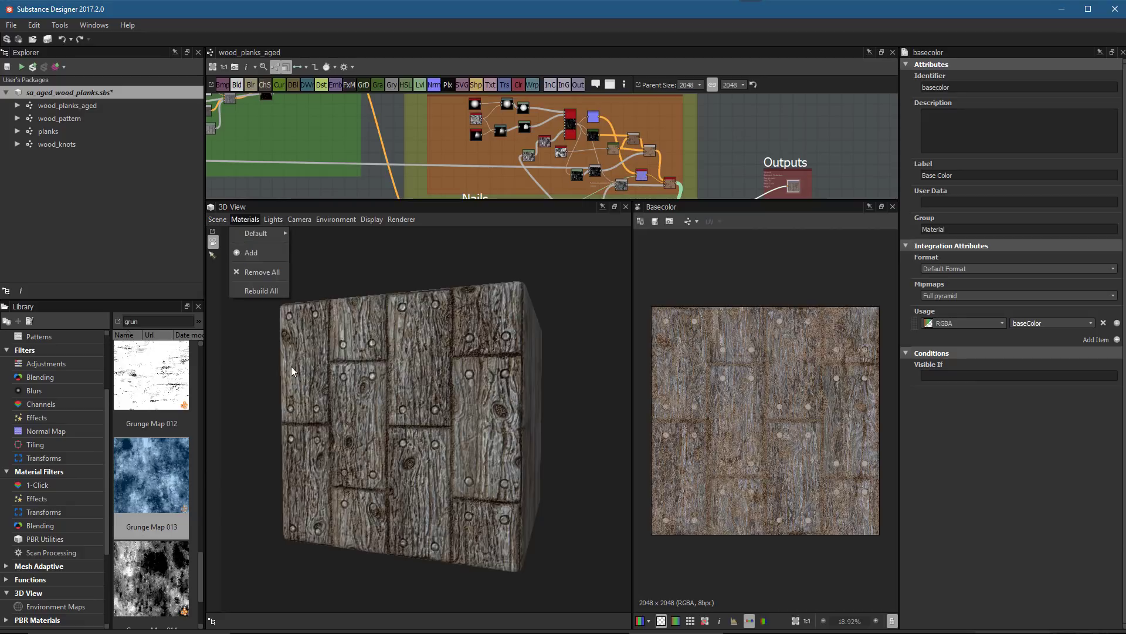
{"action": "left_click", "coordinate": [249, 364]}
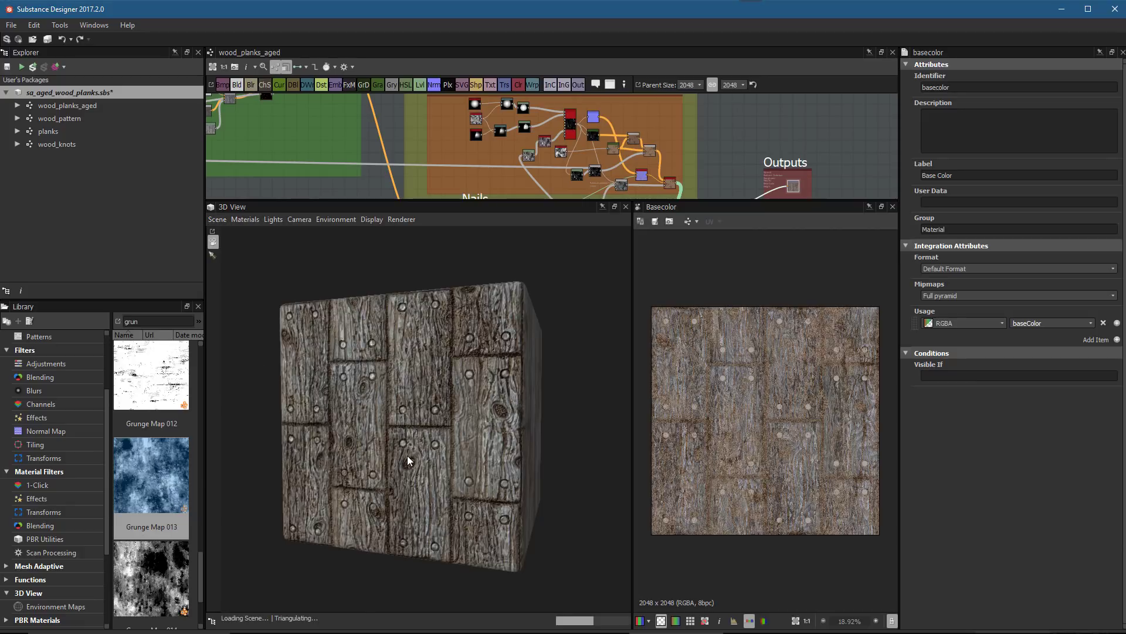
{"action": "left_click_drag", "start_coordinate": [464, 497], "coordinate": [532, 497]}
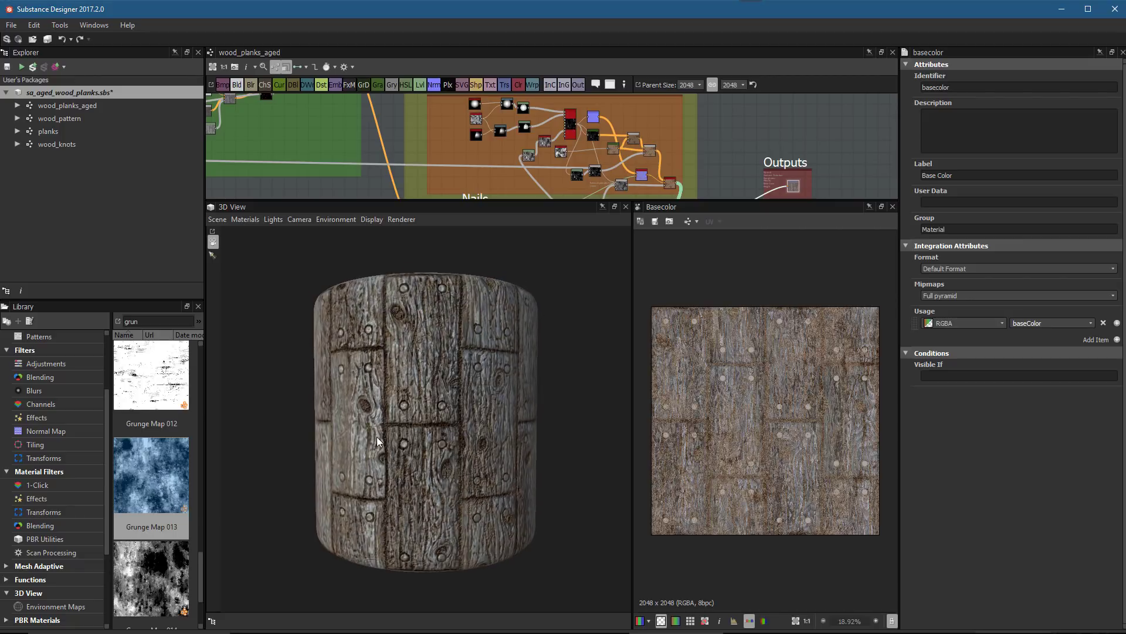
List the Library's environment maps in a taller panel and rotate the cylinder to inspect the planks.
{"action": "left_click", "coordinate": [60, 607]}
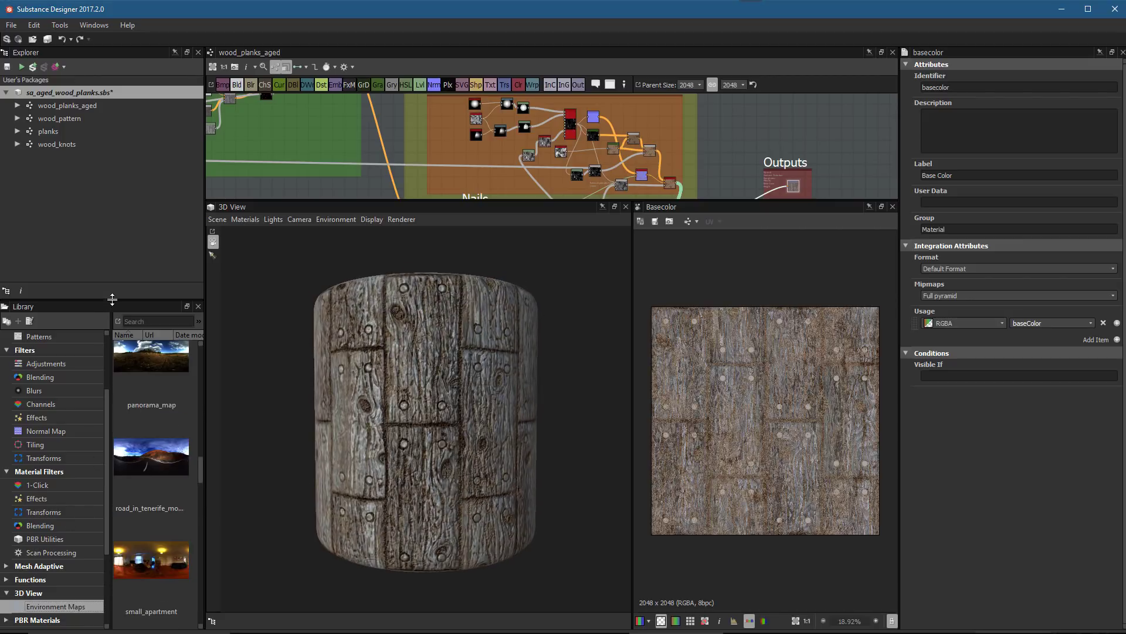
{"action": "left_click_drag", "start_coordinate": [111, 301], "coordinate": [113, 150]}
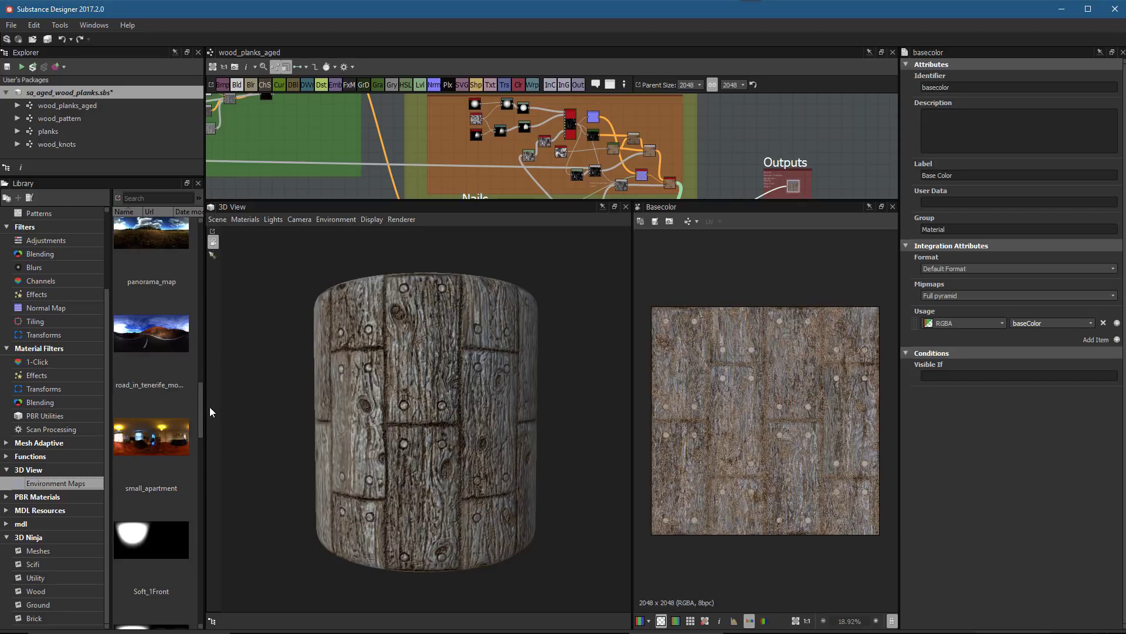
{"action": "left_click_drag", "start_coordinate": [202, 409], "coordinate": [354, 473]}
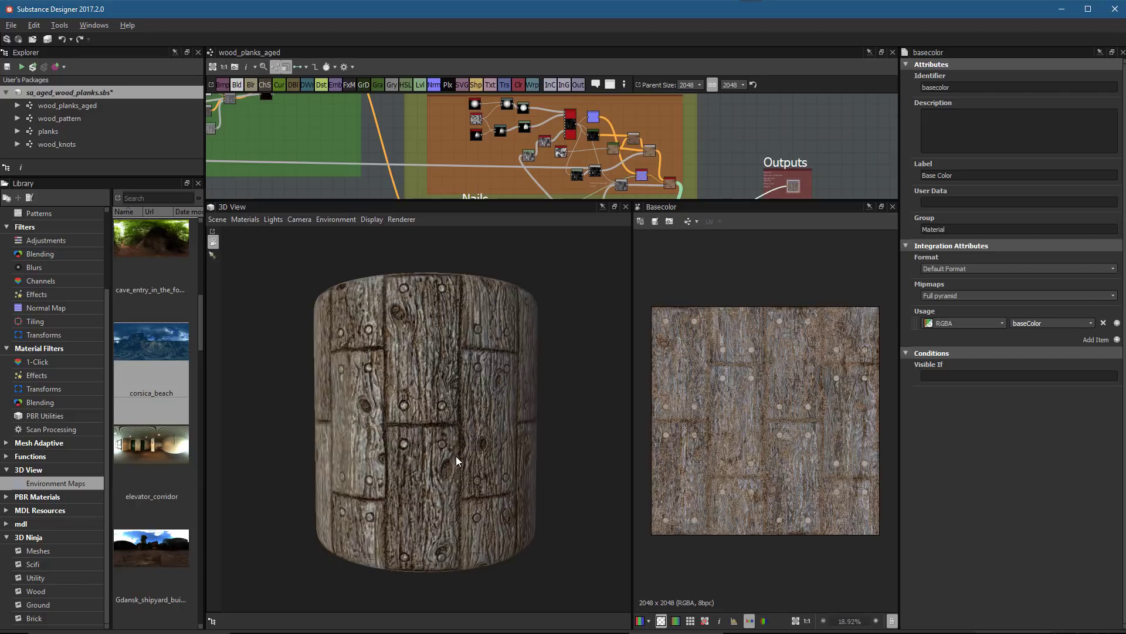
{"action": "left_click_drag", "start_coordinate": [457, 457], "coordinate": [516, 486]}
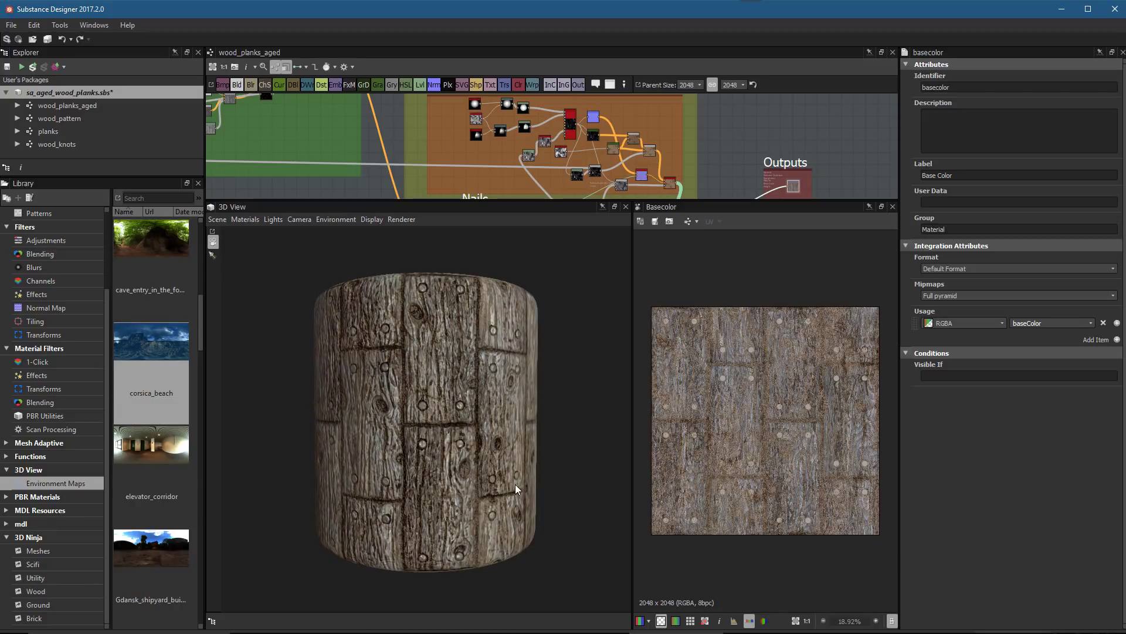
{"action": "mouse_move", "coordinate": [442, 440]}
{"action": "left_mouse_down"}
{"action": "mouse_move", "coordinate": [467, 448]}
{"action": "mouse_move", "coordinate": [368, 452]}
{"action": "mouse_move", "coordinate": [476, 453]}
{"action": "mouse_move", "coordinate": [465, 439]}
{"action": "mouse_move", "coordinate": [472, 450]}
{"action": "mouse_move", "coordinate": [462, 447]}
{"action": "left_mouse_up"}
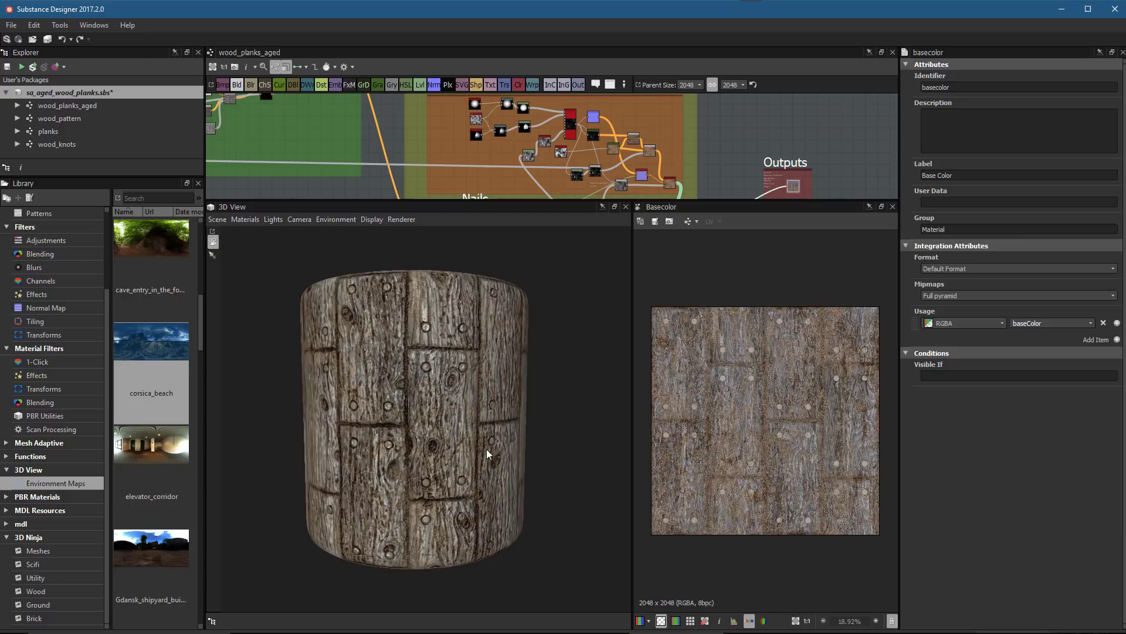
Switch the 3D View renderer to Iray for a photoreal preview refining to 500 iterations.
{"action": "left_click", "coordinate": [402, 219]}
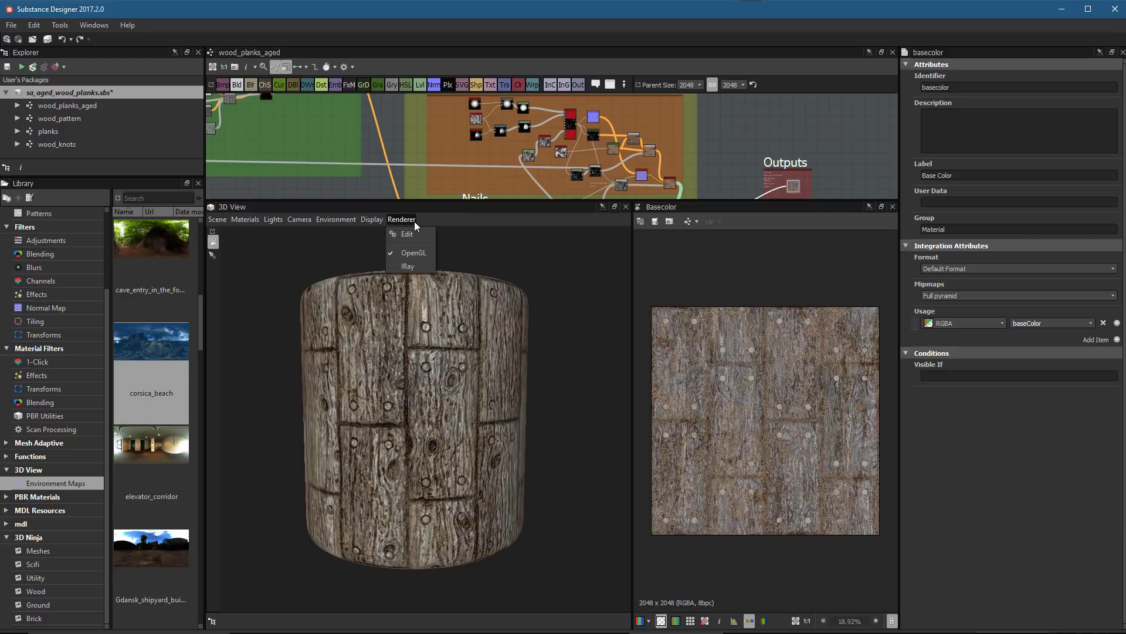
{"action": "left_click", "coordinate": [409, 266]}
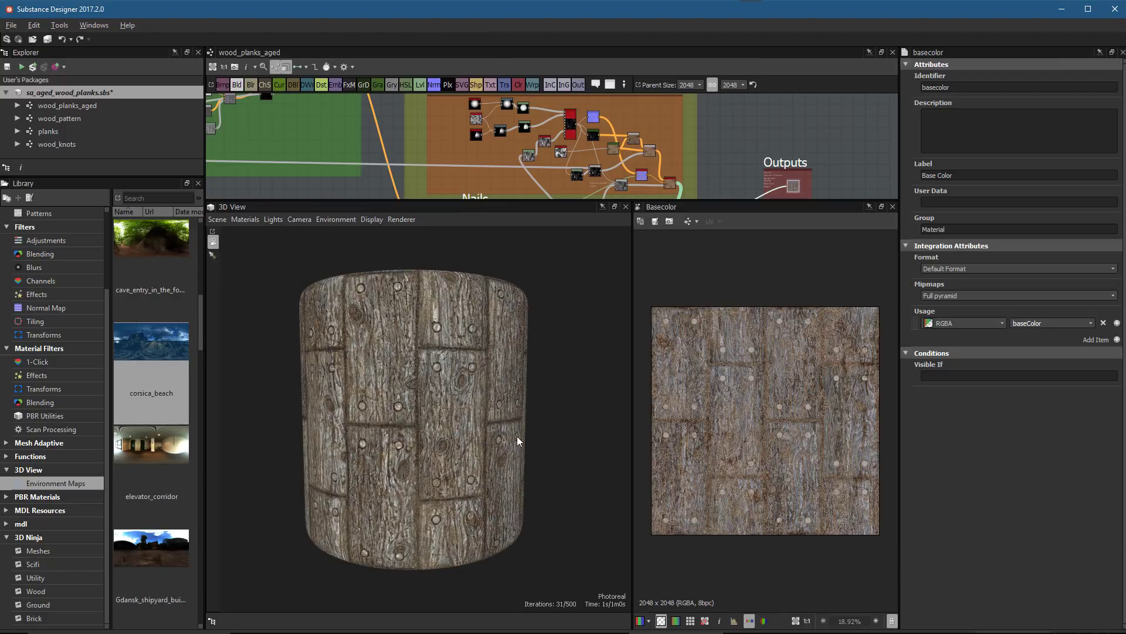
Set the default preview material's Height Scale to 1 and orbit to see the displaced planks.
{"action": "left_click", "coordinate": [246, 220]}
{"action": "mouse_move", "coordinate": [247, 232]}
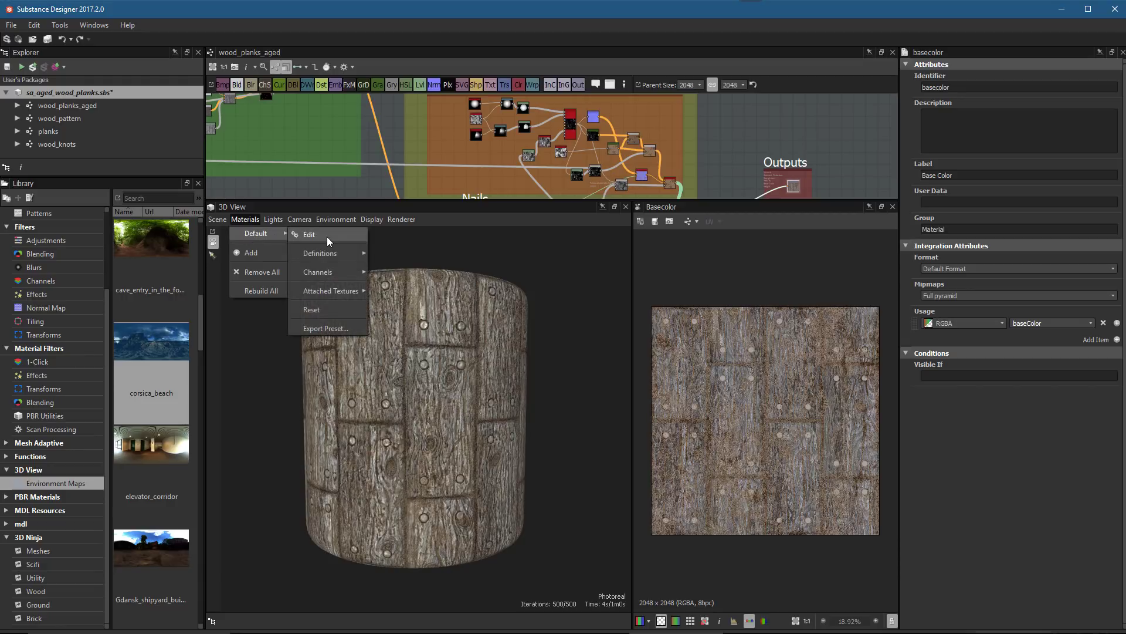
{"action": "left_click", "coordinate": [327, 237]}
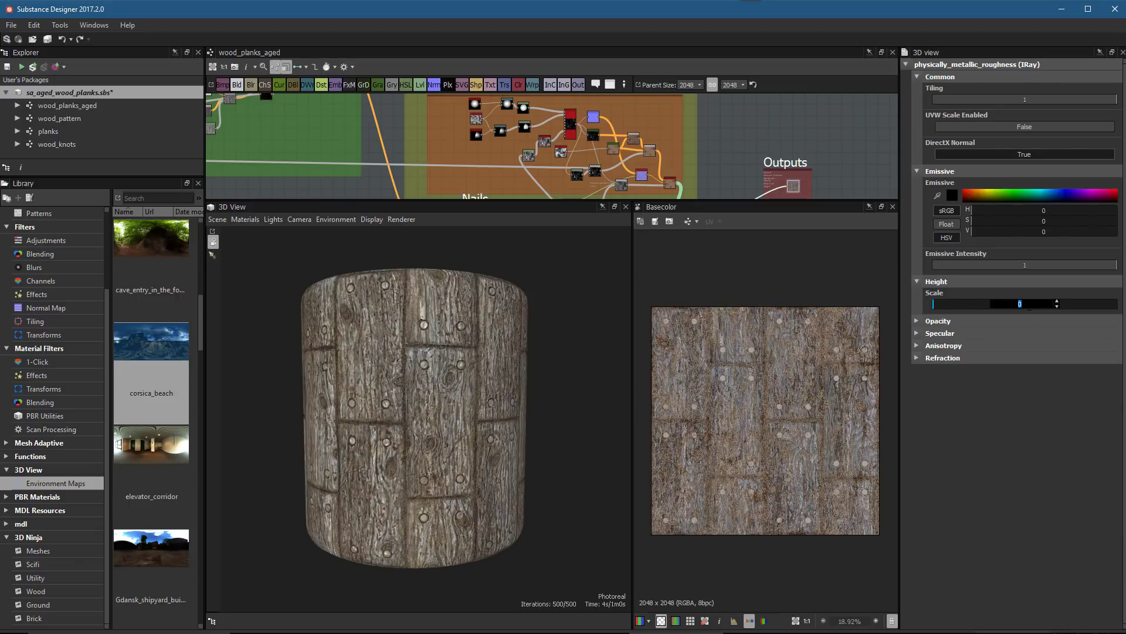
{"action": "type", "text": "1"}
{"action": "key", "text": "Return"}
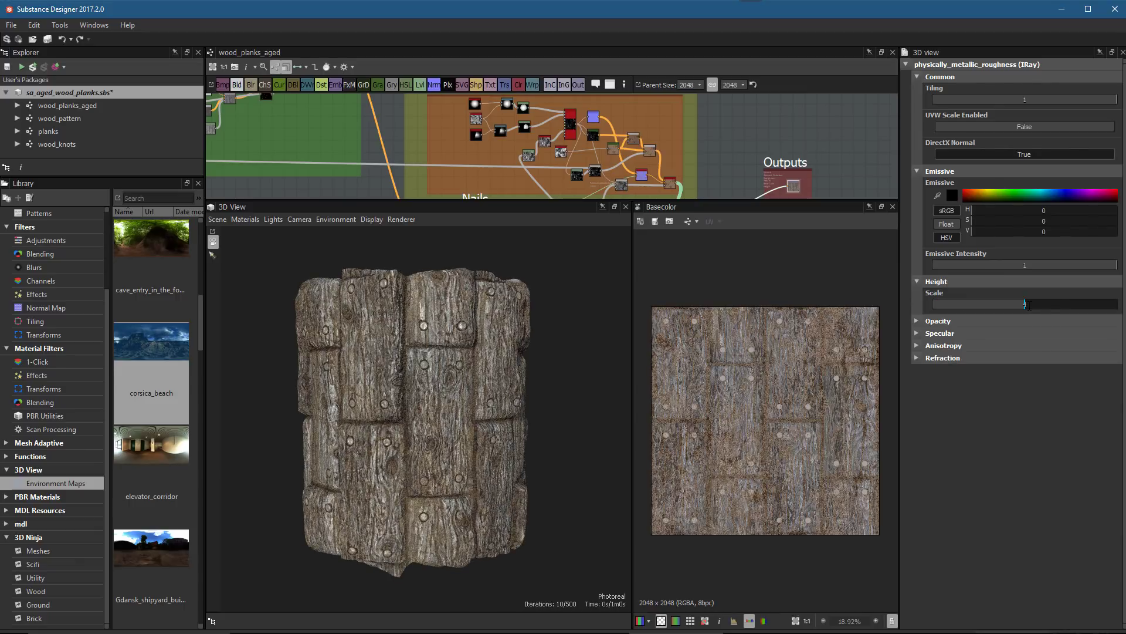
{"action": "left_click_drag", "start_coordinate": [471, 412], "coordinate": [501, 418]}
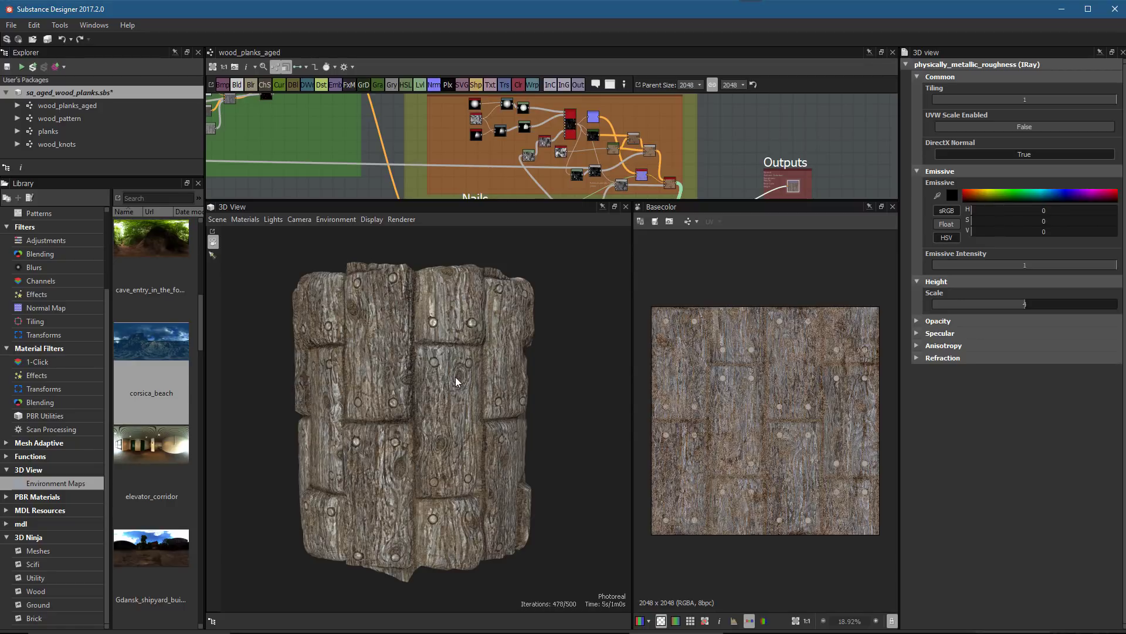
Set the scene mesh's subdivision method to Parametric with subdivision number 4.
{"action": "left_click", "coordinate": [217, 225]}
{"action": "left_click", "coordinate": [227, 237]}
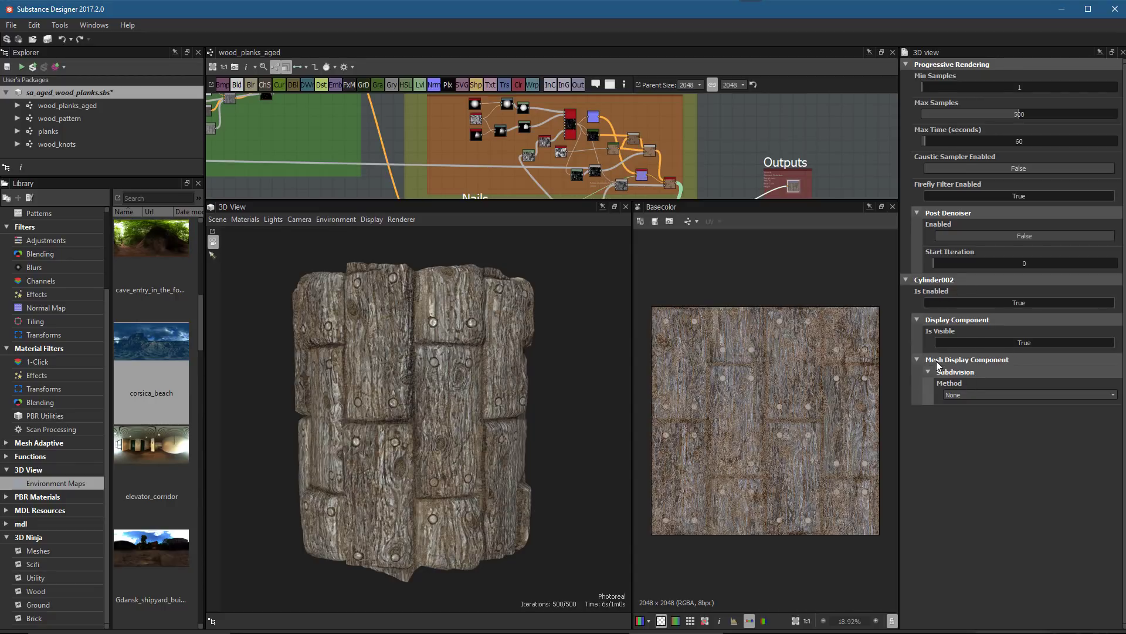
{"action": "left_click", "coordinate": [963, 394]}
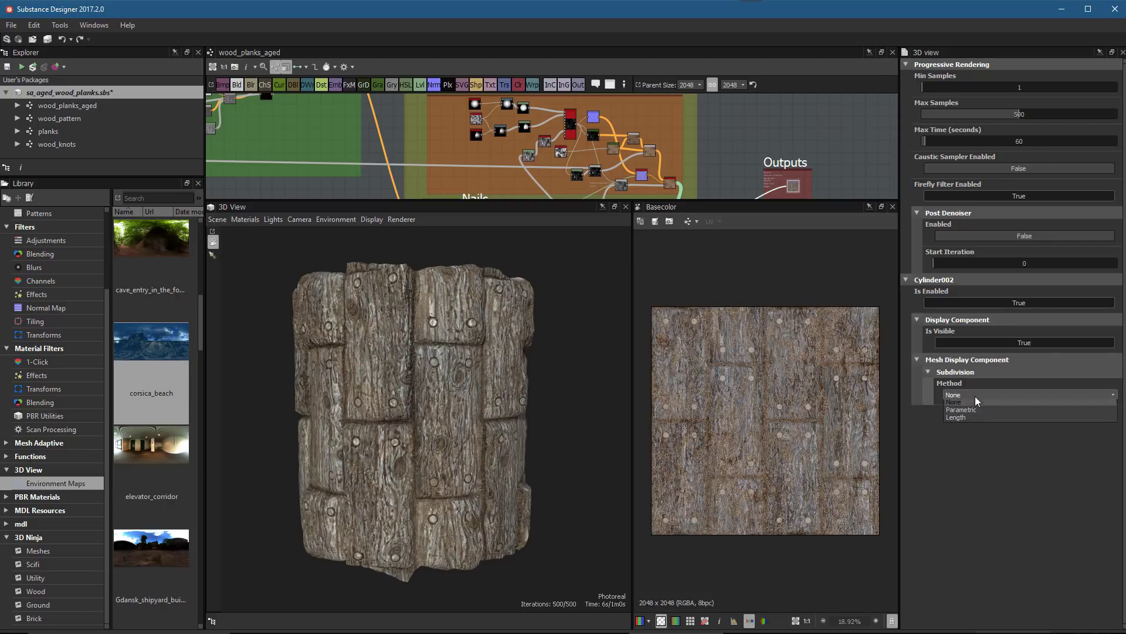
{"action": "left_click", "coordinate": [965, 413]}
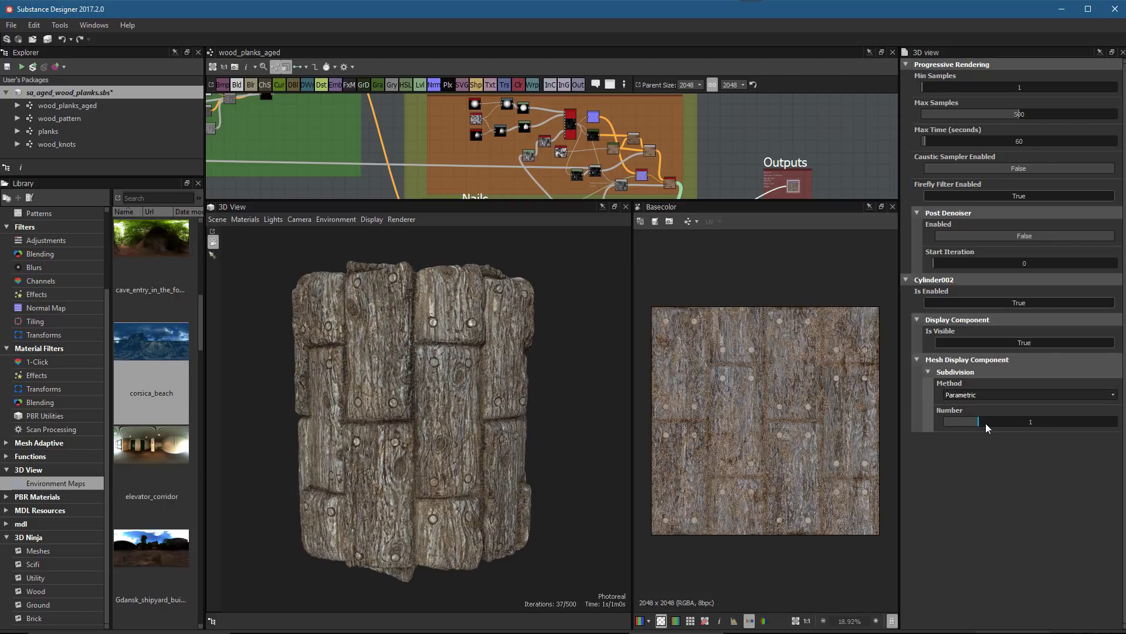
{"action": "left_click_drag", "start_coordinate": [985, 423], "coordinate": [1031, 426]}
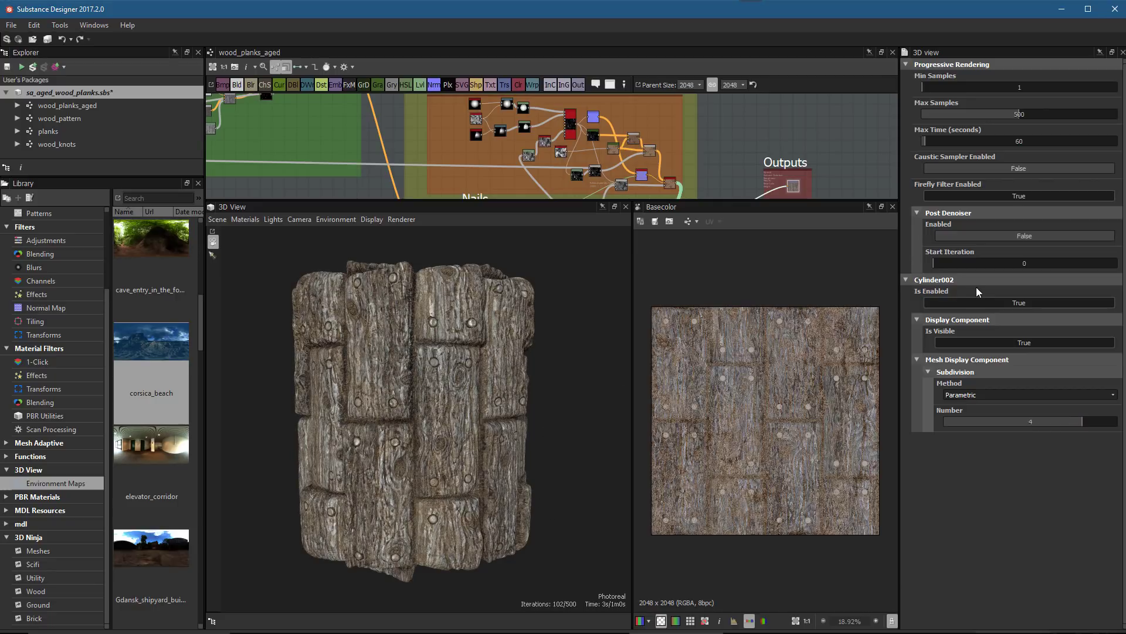
Raise the default material's Height Scale to 2.5 and orbit the cylinder to check the deeper displacement.
{"action": "left_click", "coordinate": [246, 220]}
{"action": "mouse_move", "coordinate": [256, 234]}
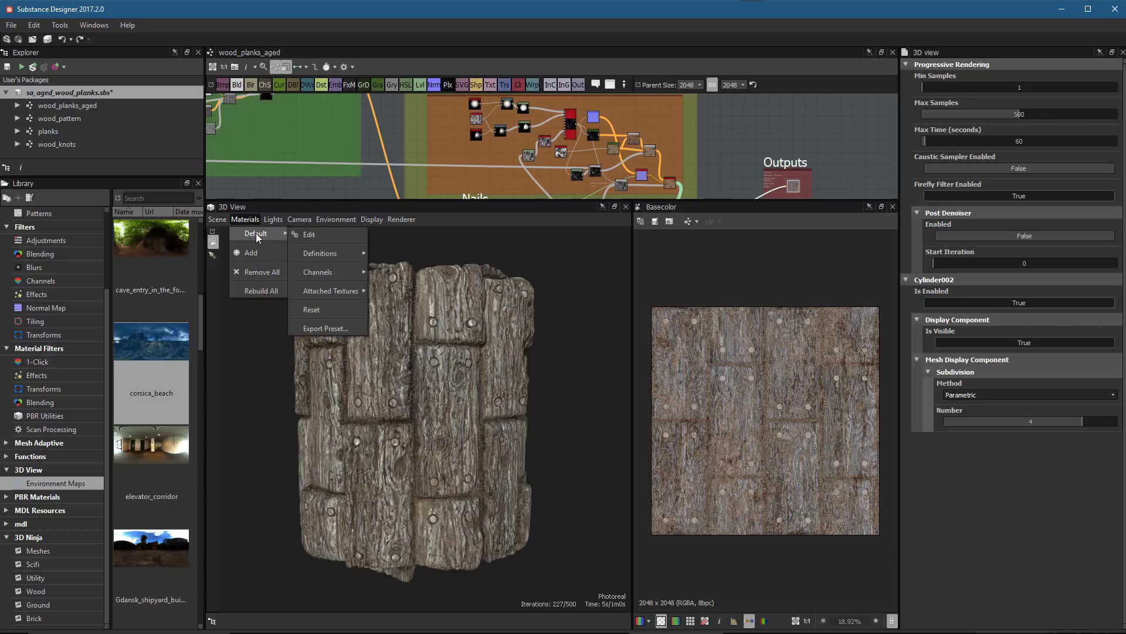
{"action": "left_click", "coordinate": [311, 237]}
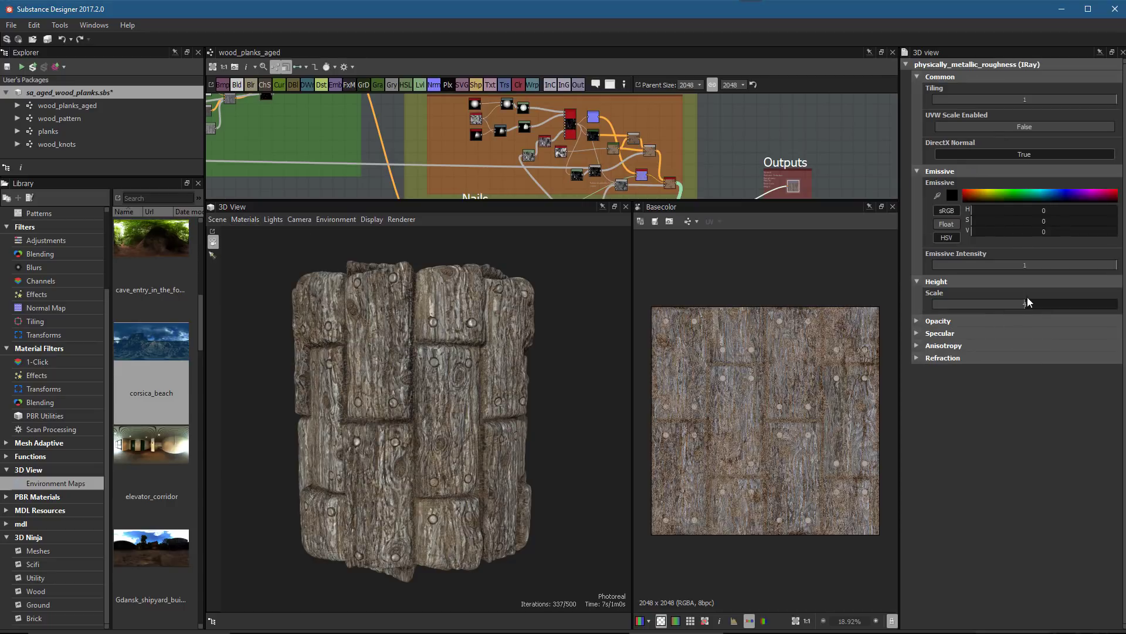
{"action": "double_click", "coordinate": [1027, 303]}
{"action": "type", "text": "2.5"}
{"action": "key", "text": "Return"}
{"action": "left_click_drag", "start_coordinate": [549, 438], "coordinate": [529, 469]}
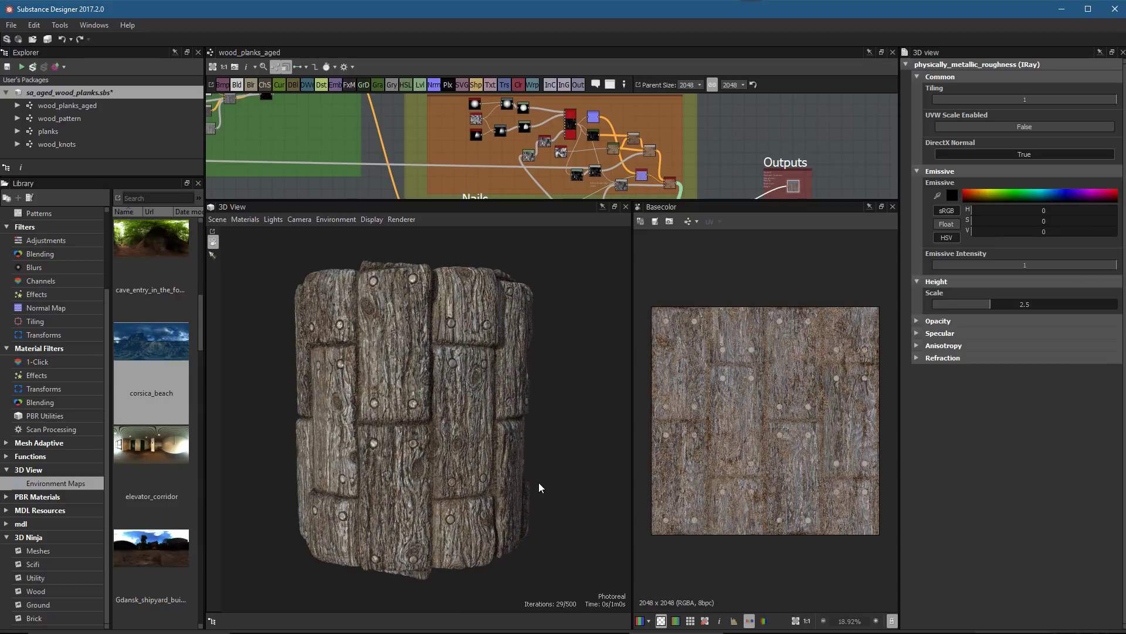
{"action": "left_click_drag", "start_coordinate": [535, 450], "coordinate": [525, 452]}
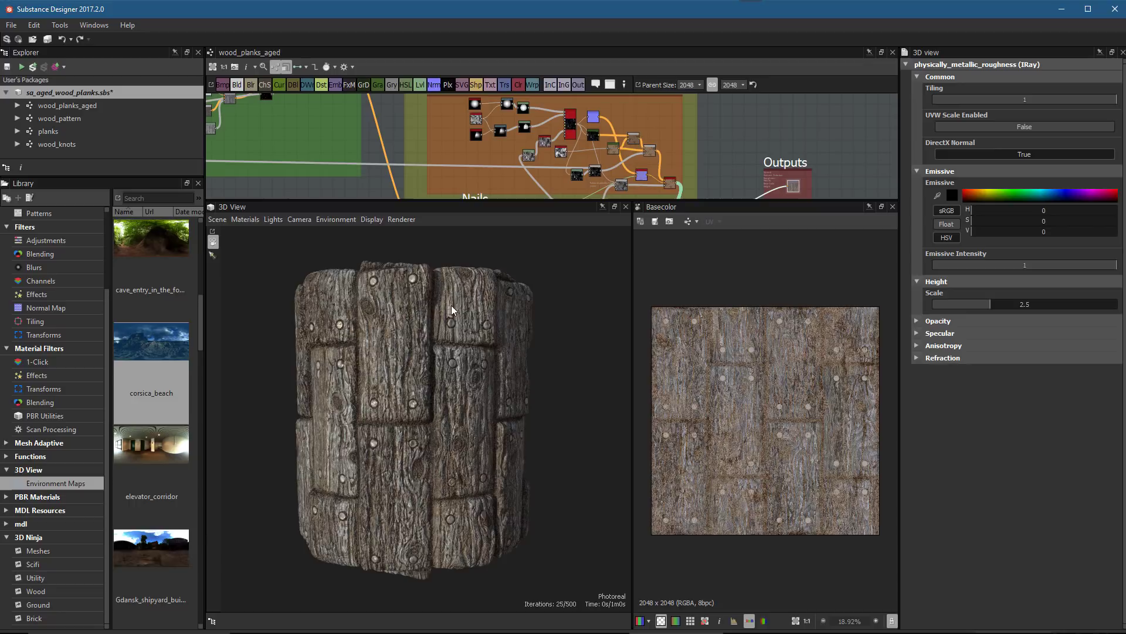
{"action": "left_click_drag", "start_coordinate": [504, 480], "coordinate": [498, 480]}
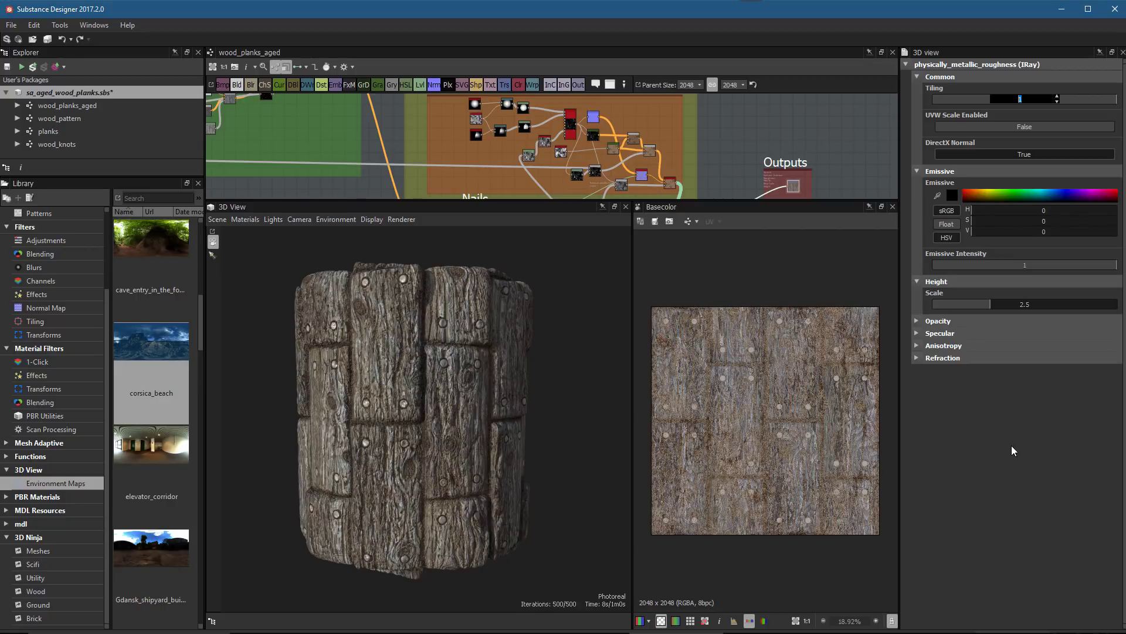
Change the cylinder material's tiling from 1.3 to 1.25.
{"action": "type", "text": "1.3"}
{"action": "key", "text": "Return"}
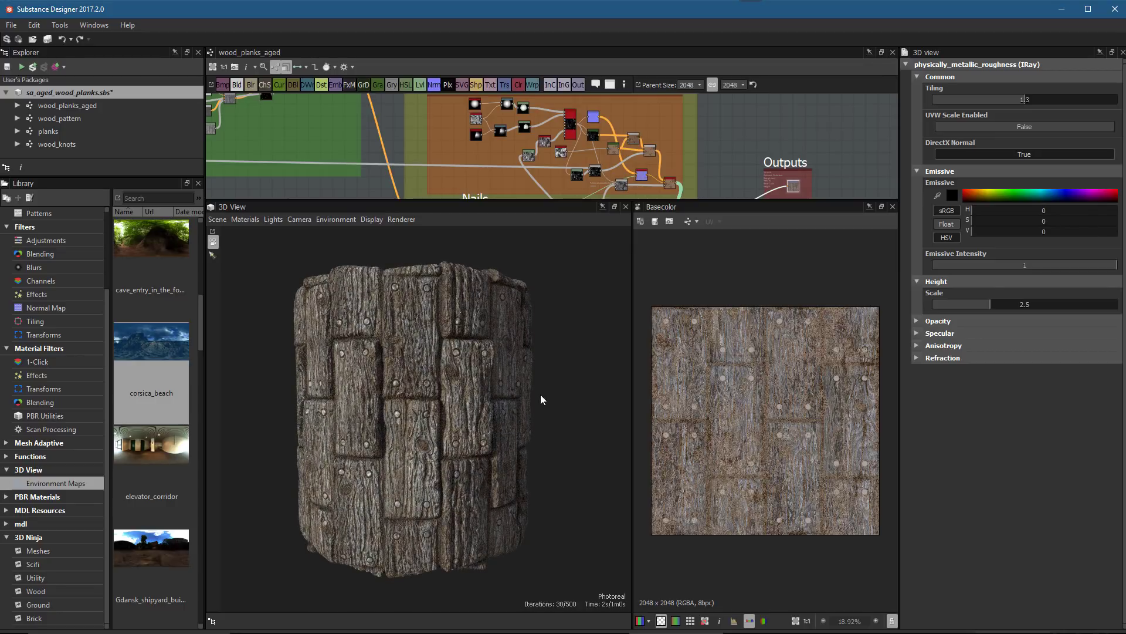
{"action": "scroll", "coordinate": [475, 427], "scroll_direction": "up", "scroll_amount": 1}
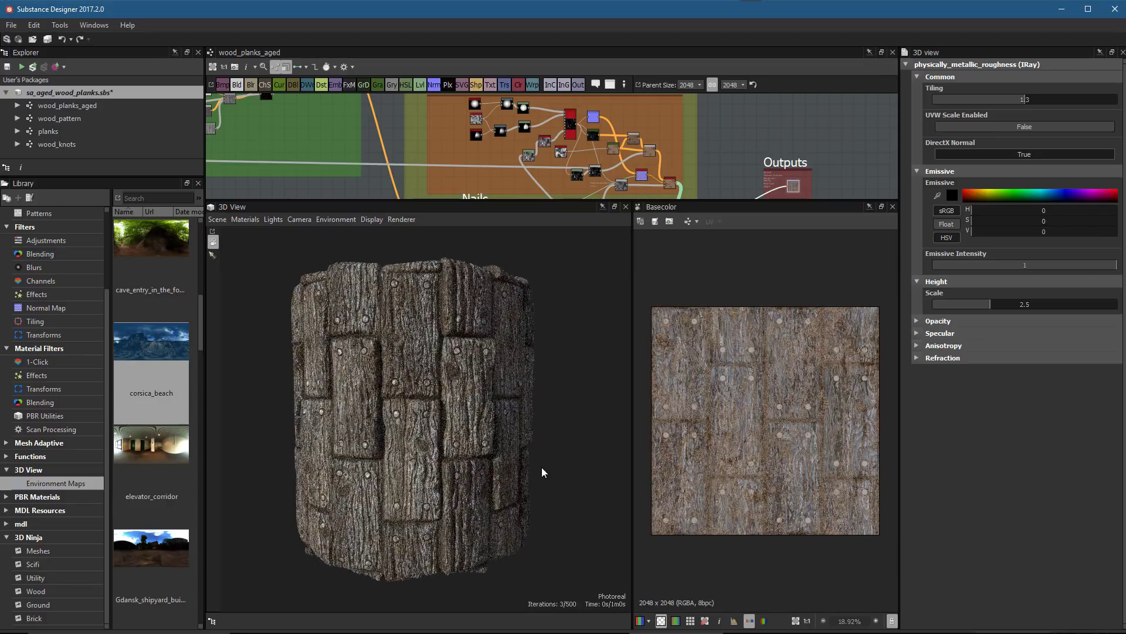
{"action": "double_click", "coordinate": [1026, 99]}
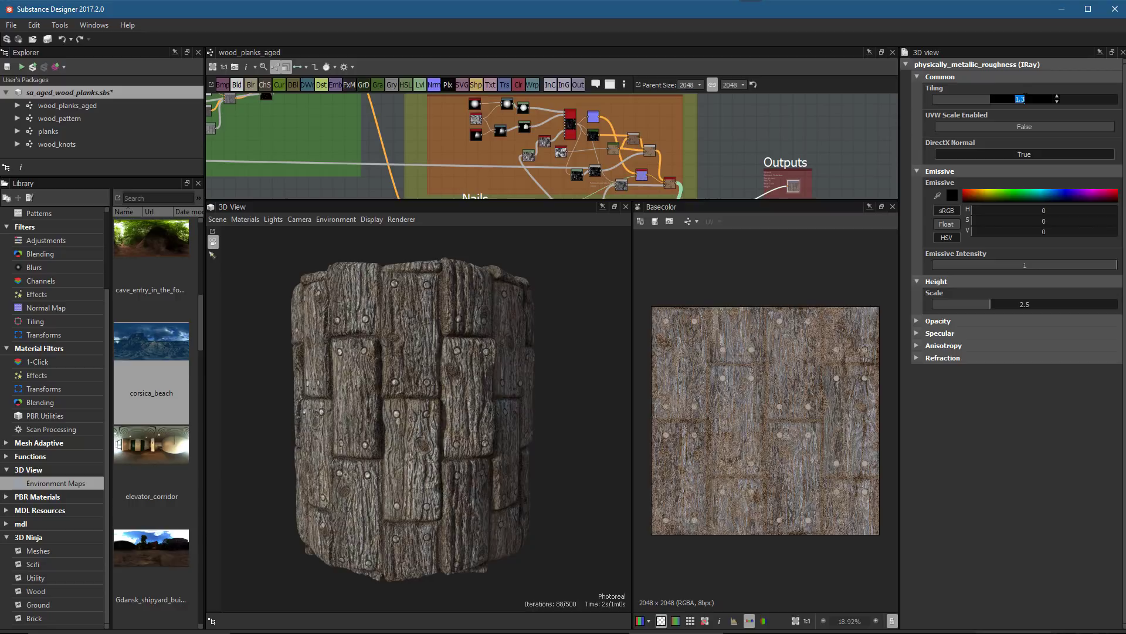
{"action": "type", "text": "1.25"}
{"action": "key", "text": "Return"}
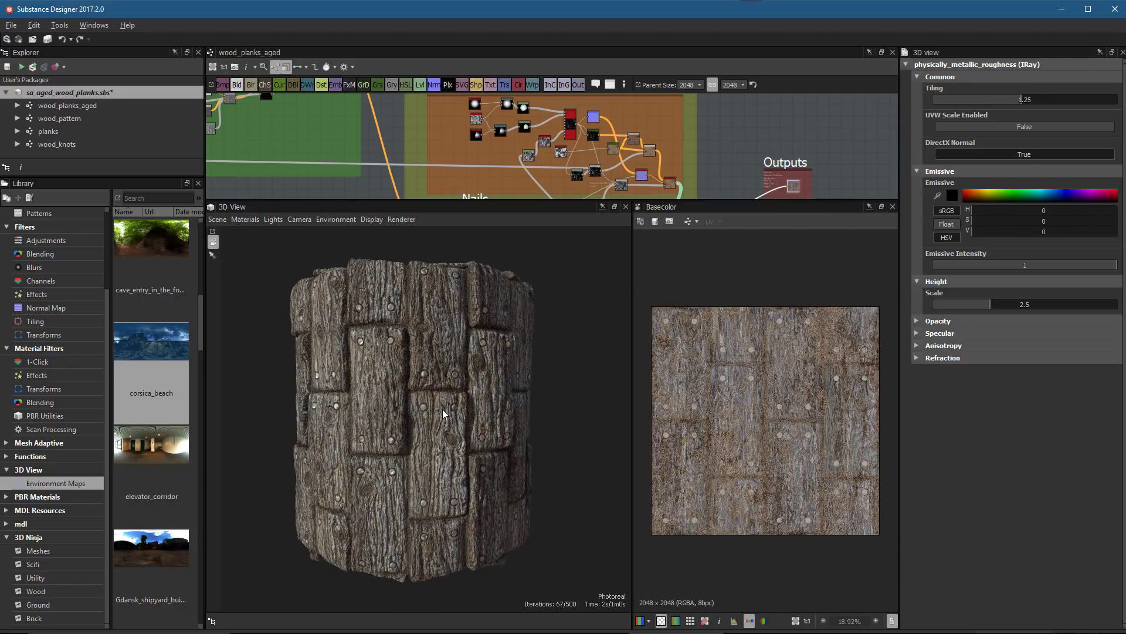
Orbit the cylinder to check the denser planks from other sides.
{"action": "scroll", "coordinate": [448, 464], "scroll_direction": "up", "scroll_amount": 2}
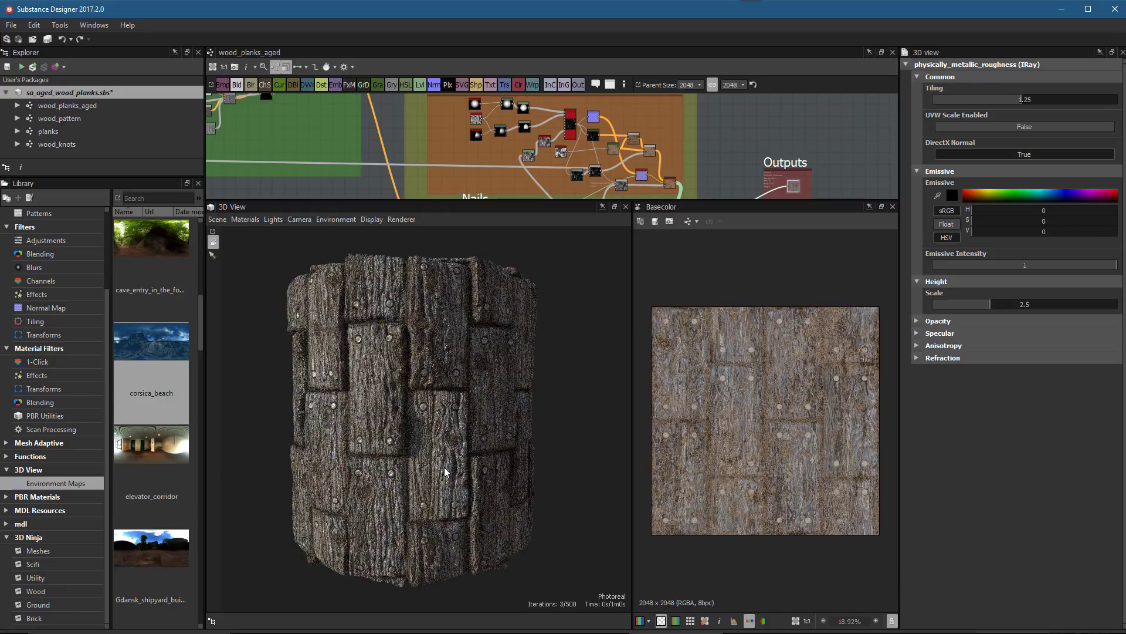
{"action": "left_click_drag", "start_coordinate": [415, 470], "coordinate": [521, 475]}
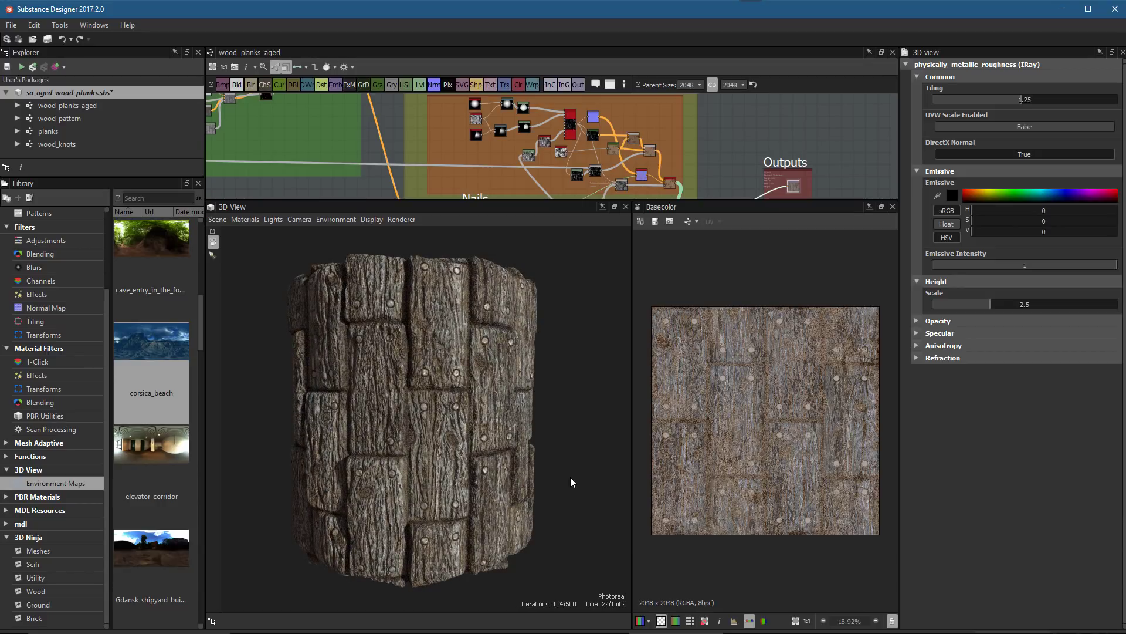
{"action": "left_click_drag", "start_coordinate": [499, 457], "coordinate": [436, 464]}
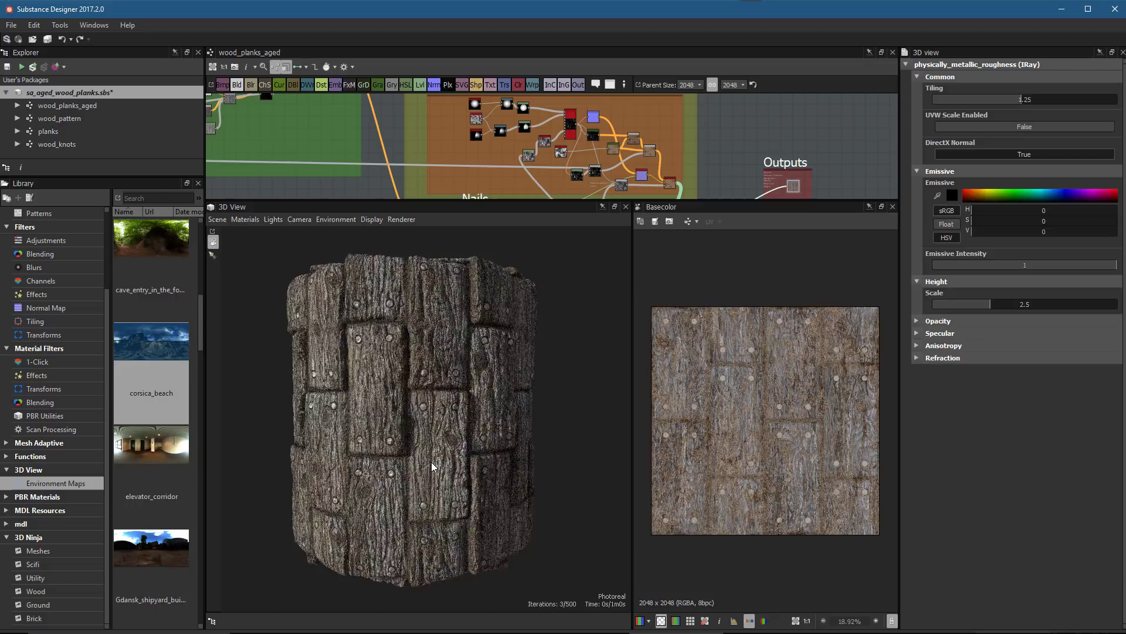
Set the cylinder's subdivision number to 6 and rotate the environment lighting onto the planks.
{"action": "left_click", "coordinate": [225, 221]}
{"action": "left_click", "coordinate": [252, 275]}
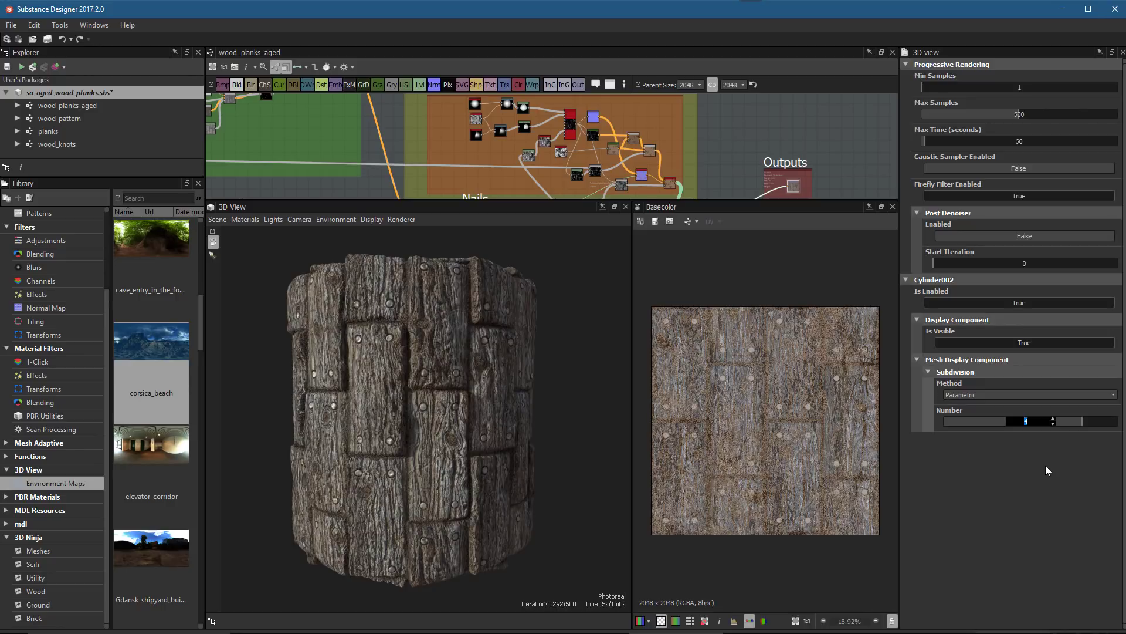
{"action": "type", "text": "6"}
{"action": "key", "text": "Return"}
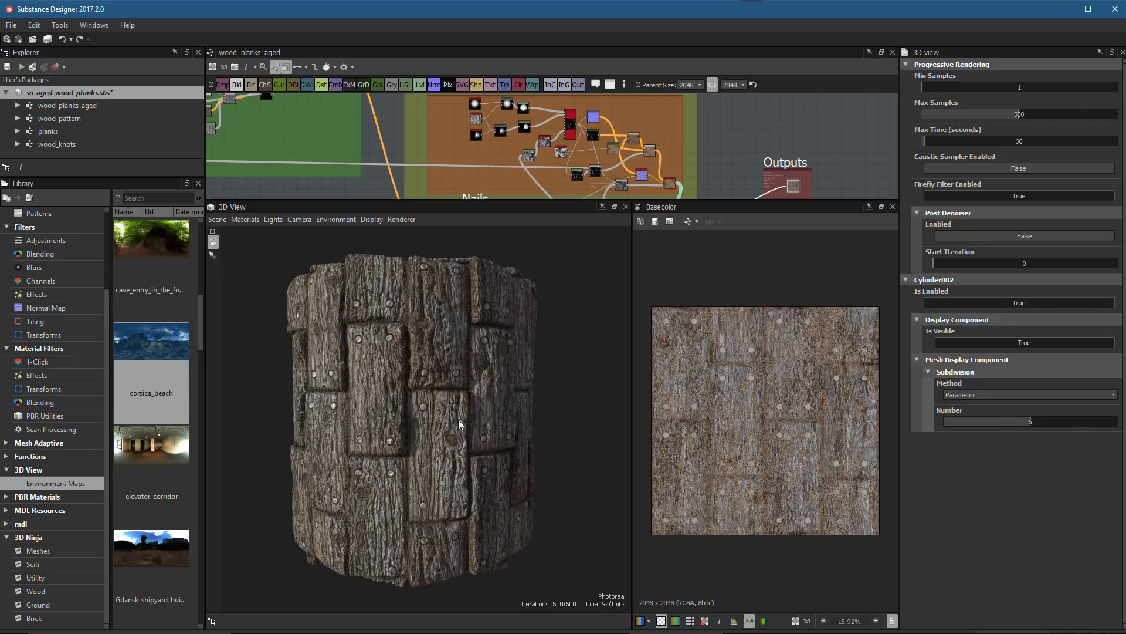
{"action": "left_click_drag", "start_coordinate": [453, 436], "coordinate": [530, 451], "text": "shift"}
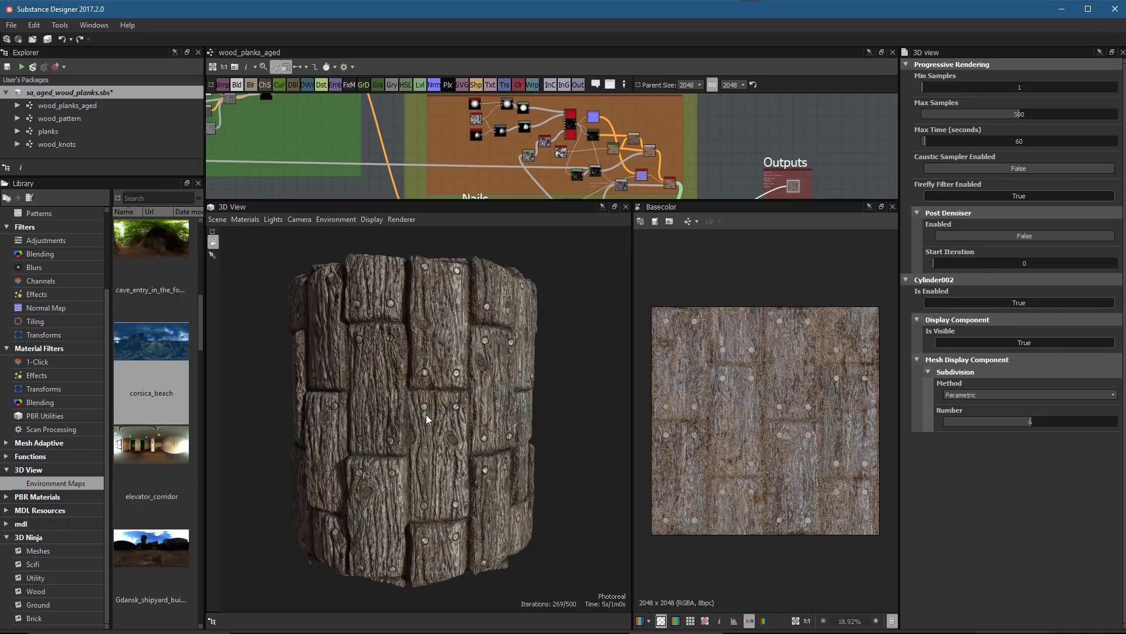
Set the default camera's focal length to 41.86 mm and rotate the lighting.
{"action": "left_click", "coordinate": [300, 220]}
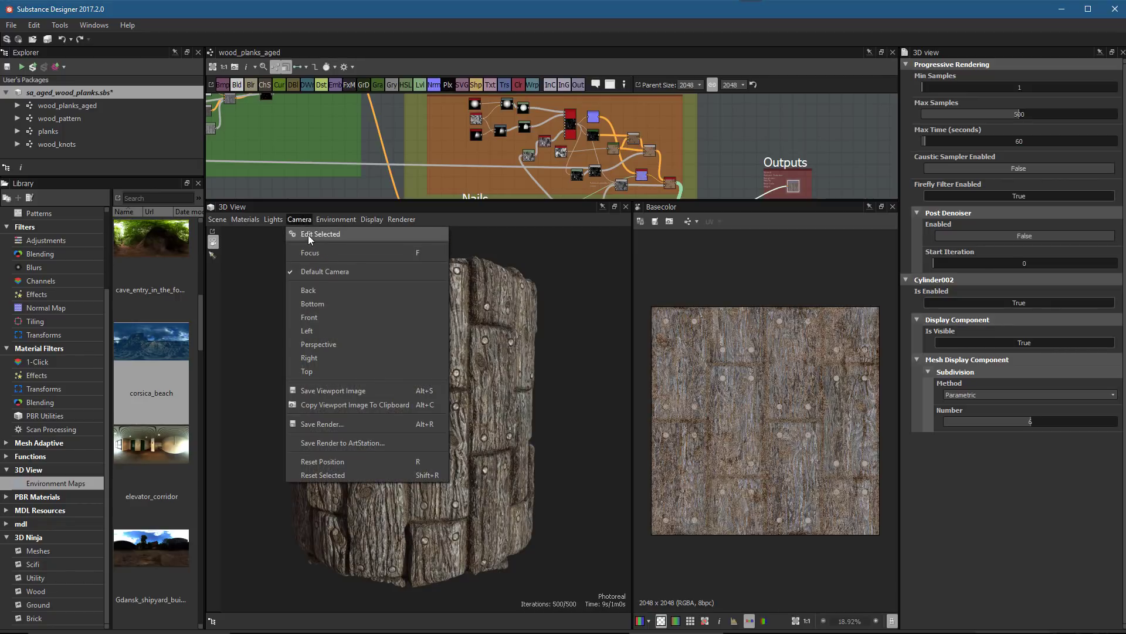
{"action": "left_click", "coordinate": [308, 234]}
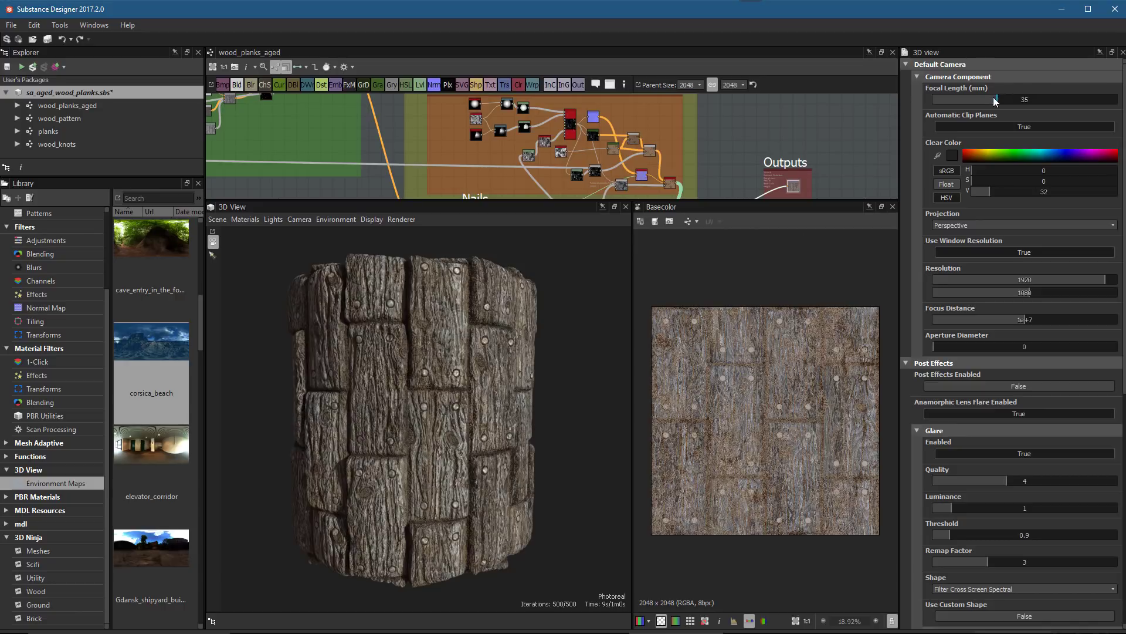
{"action": "left_click_drag", "start_coordinate": [995, 101], "coordinate": [978, 101]}
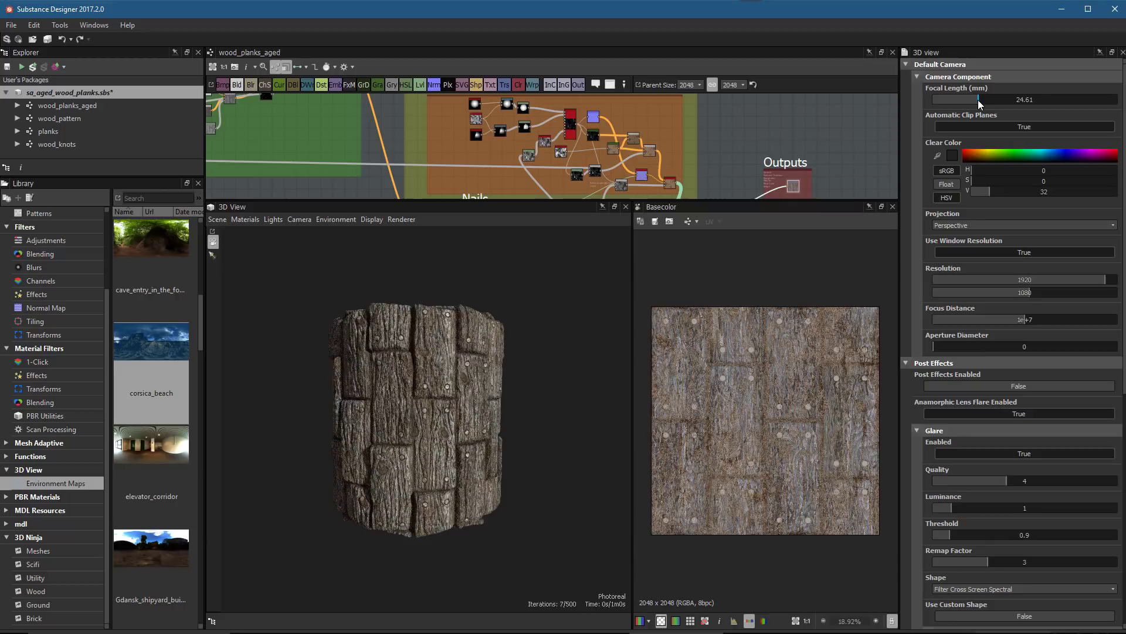
{"action": "scroll", "coordinate": [436, 442], "scroll_direction": "up", "scroll_amount": 5}
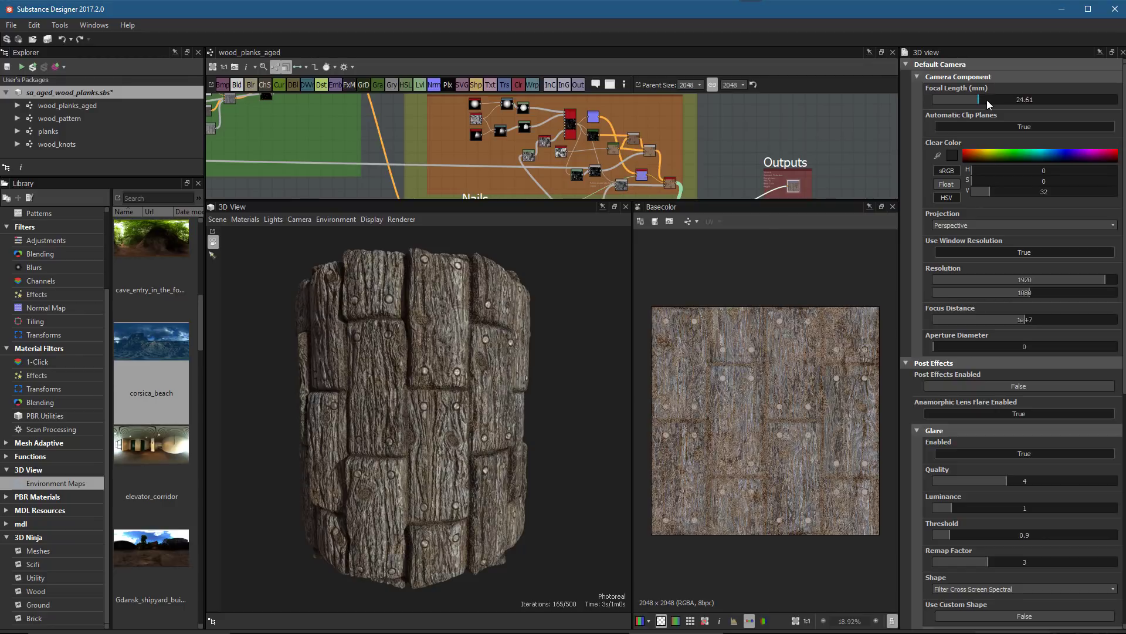
{"action": "left_click_drag", "start_coordinate": [986, 99], "coordinate": [1017, 105]}
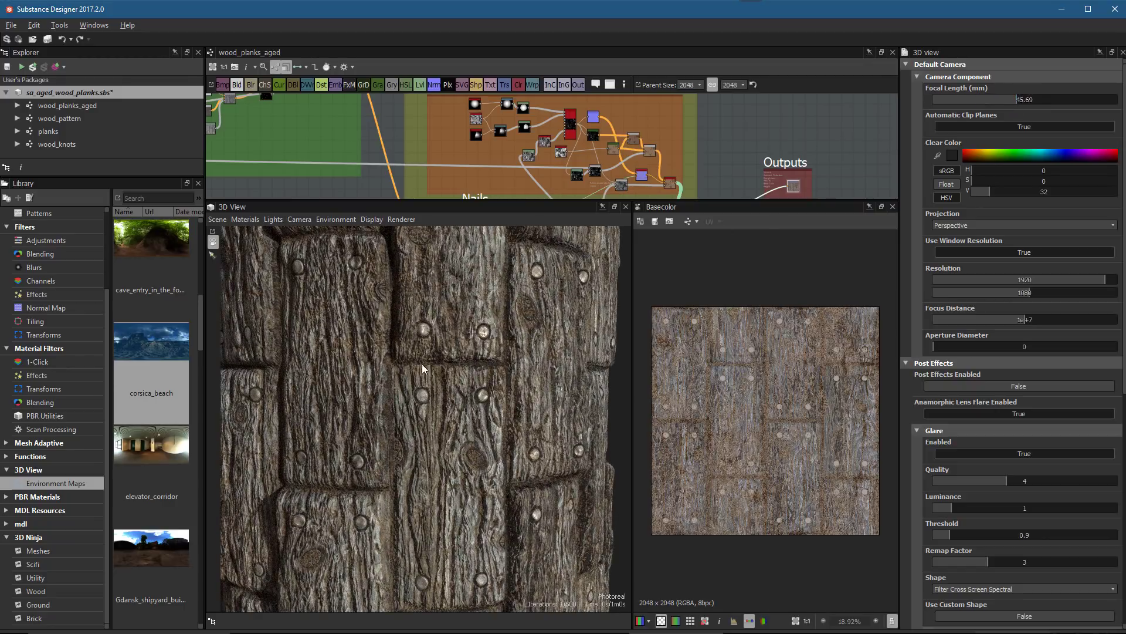
{"action": "scroll", "coordinate": [421, 364], "scroll_direction": "down", "scroll_amount": 5}
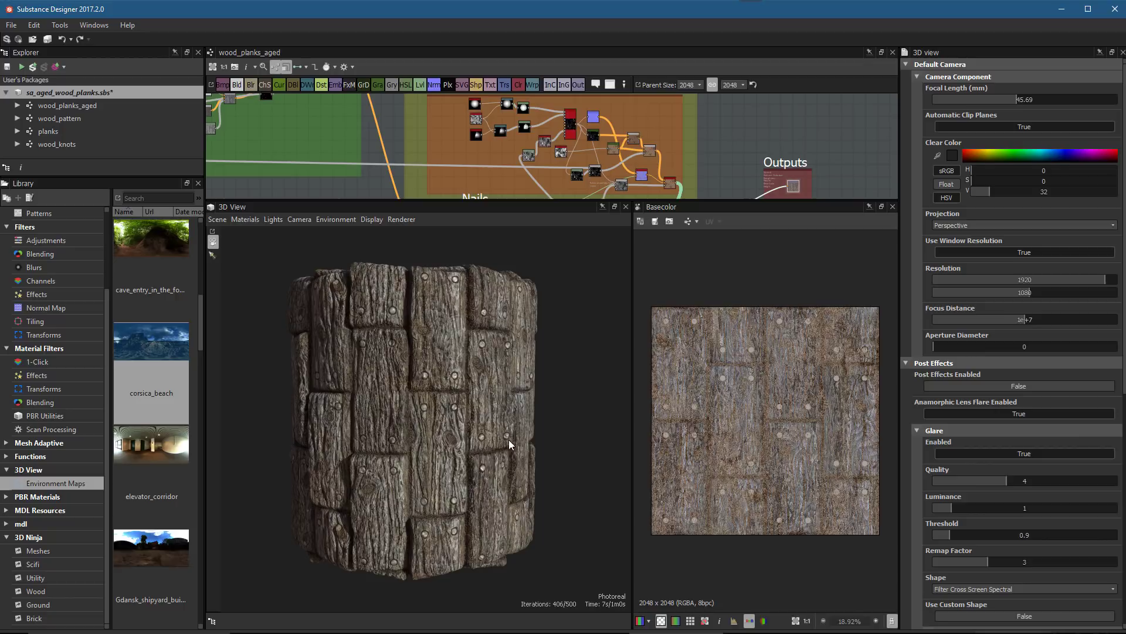
{"action": "left_click", "coordinate": [534, 456]}
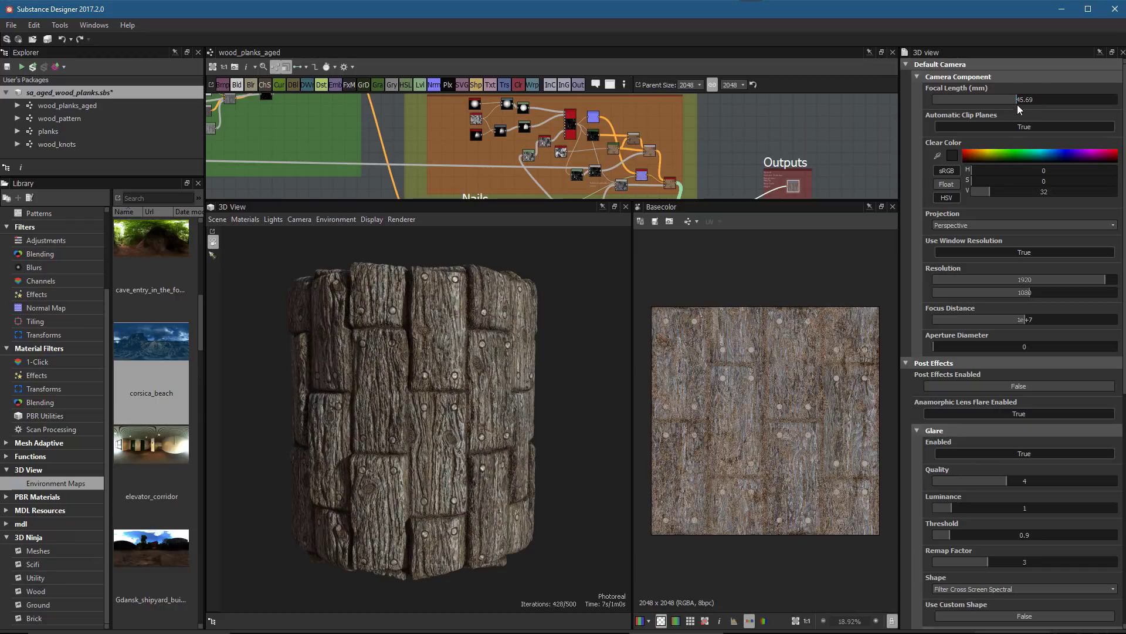
{"action": "left_click_drag", "start_coordinate": [1014, 100], "coordinate": [1009, 100]}
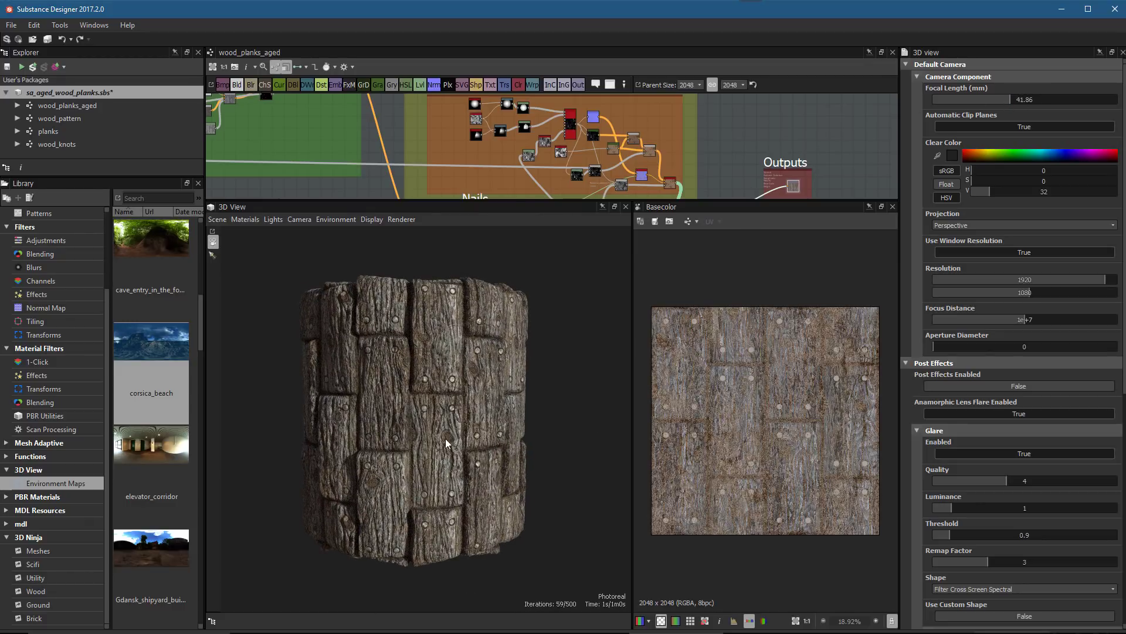
{"action": "right_click_drag", "start_coordinate": [446, 439], "coordinate": [477, 440], "text": "shift"}
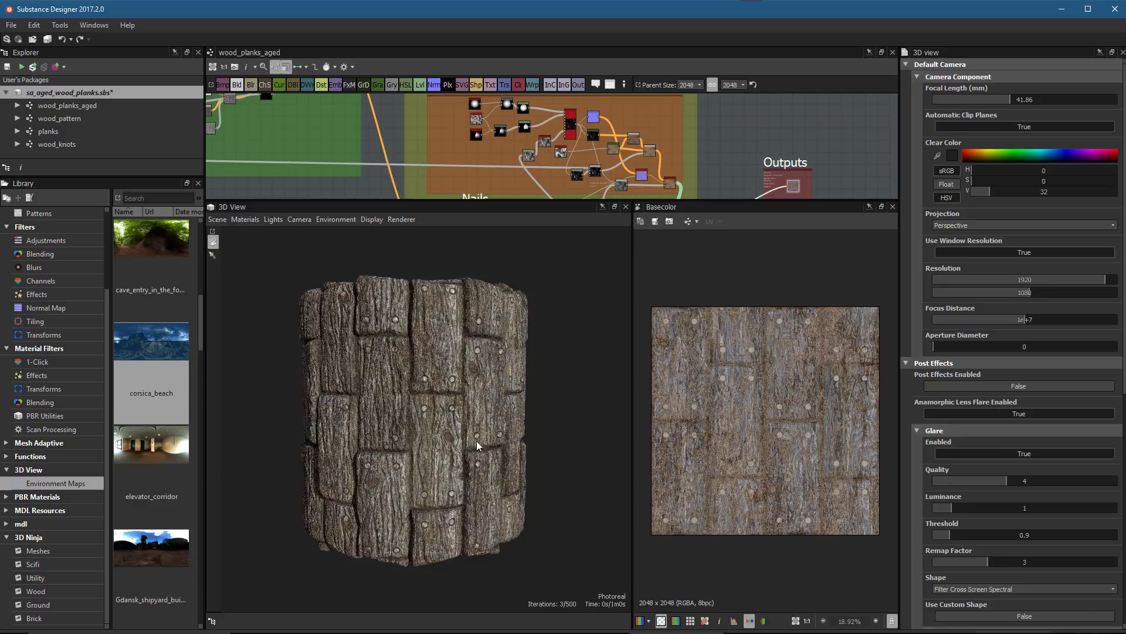
{"action": "scroll", "coordinate": [469, 452], "scroll_direction": "up", "scroll_amount": 2}
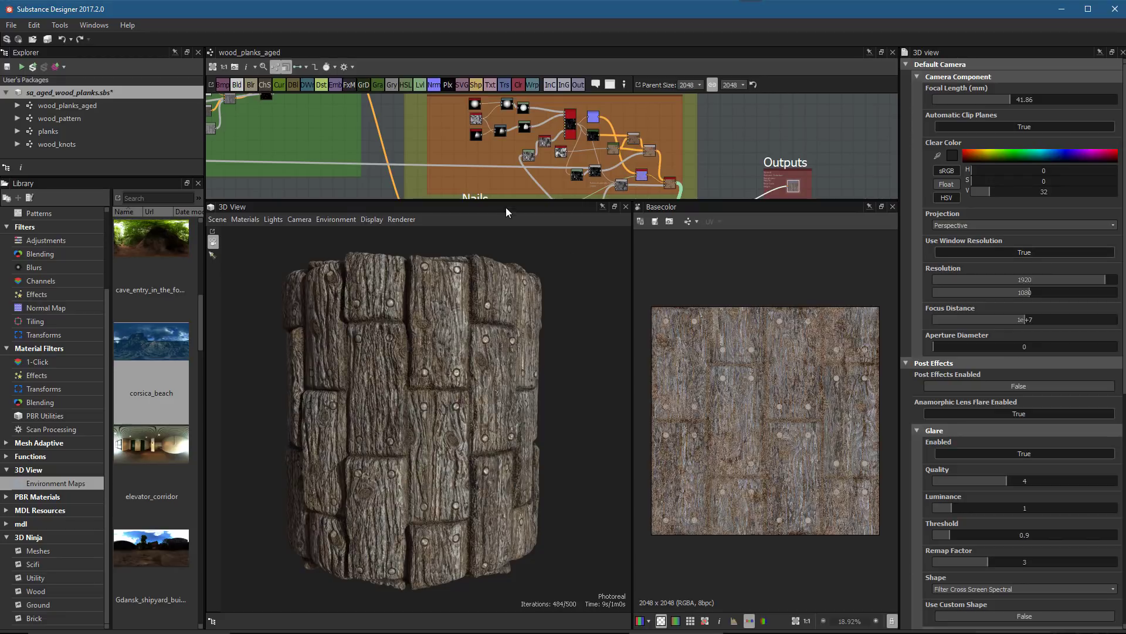
Set a fixed 2048 × 2048 render resolution with Use Window Resolution off.
{"action": "mouse_move", "coordinate": [507, 200]}
{"action": "left_mouse_down"}
{"action": "mouse_move", "coordinate": [515, 258]}
{"action": "mouse_move", "coordinate": [520, 193]}
{"action": "left_mouse_up"}
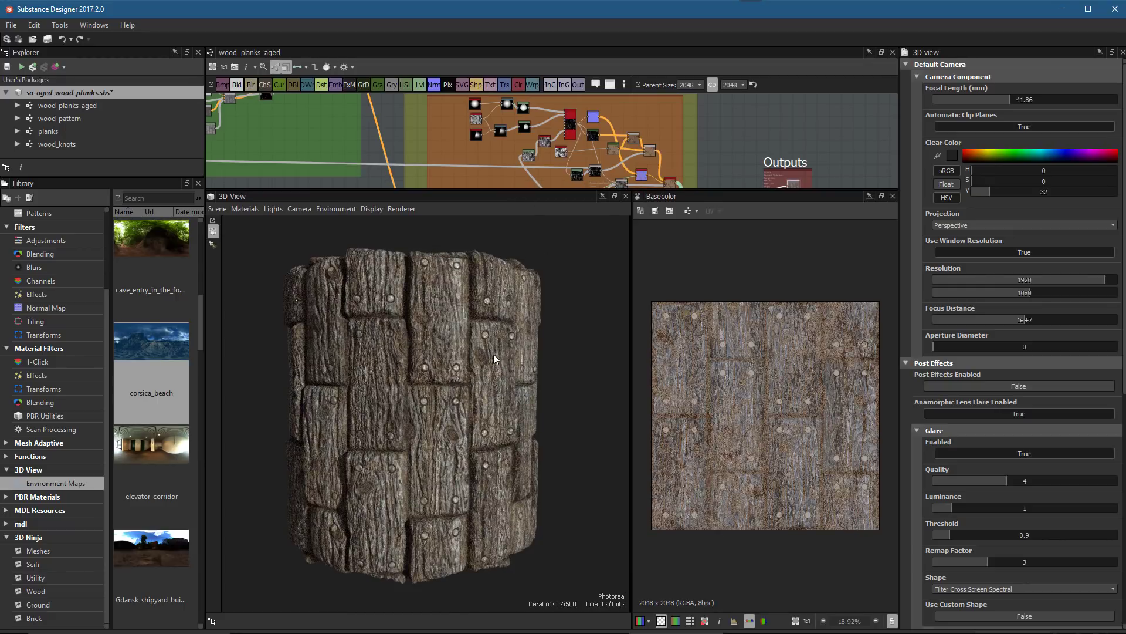
{"action": "double_click", "coordinate": [1025, 280]}
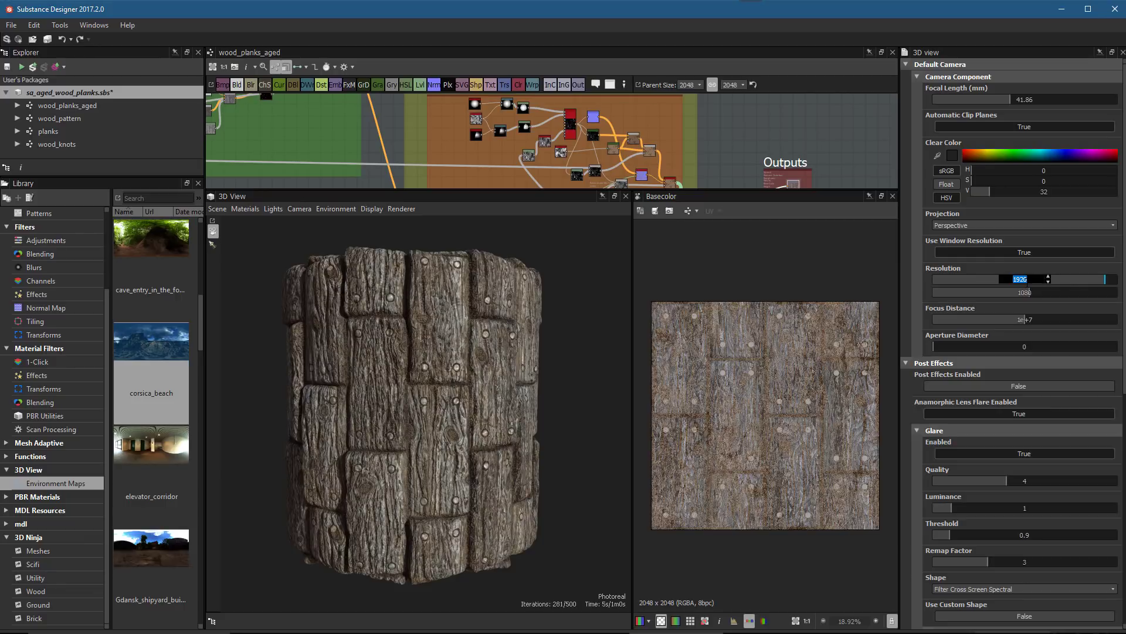
{"action": "type", "text": "2048"}
{"action": "key", "text": "Return"}
{"action": "left_click", "coordinate": [1029, 290]}
{"action": "type", "text": "2048"}
{"action": "key", "text": "Return"}
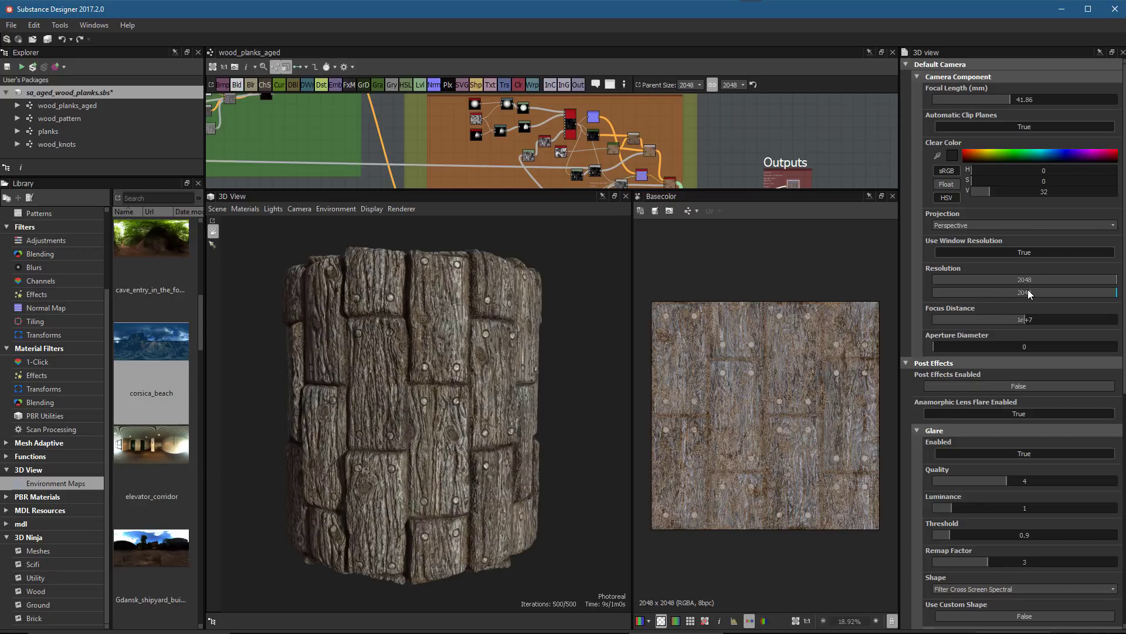
{"action": "left_click", "coordinate": [1008, 253]}
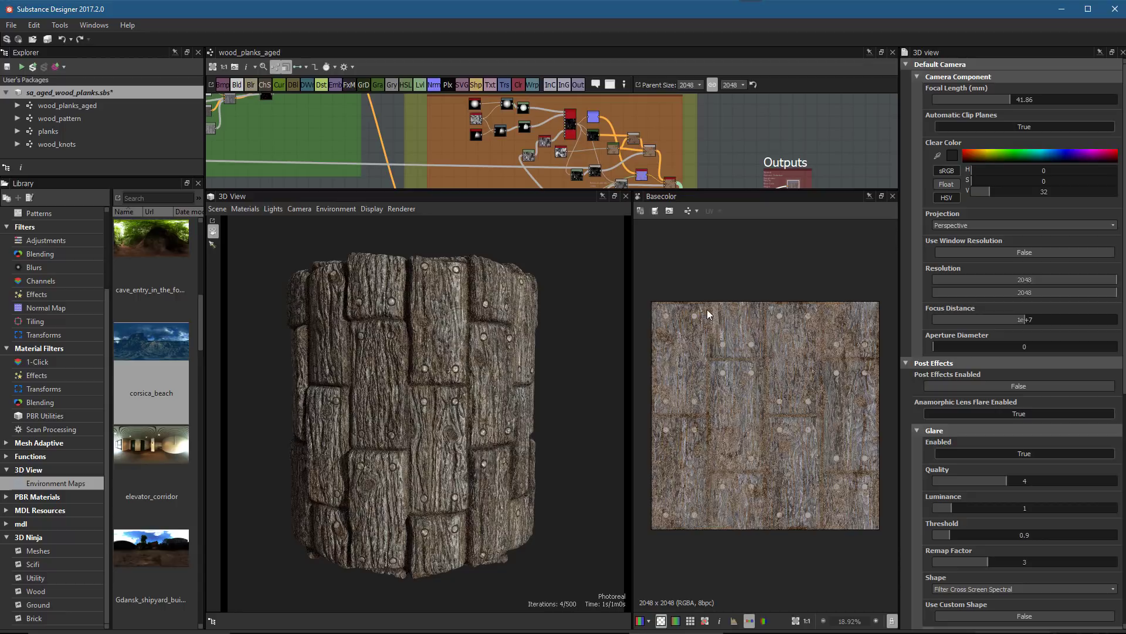
Enlarge the node graph and zoom and orbit closer to the cylinder.
{"action": "mouse_move", "coordinate": [550, 191]}
{"action": "left_mouse_down"}
{"action": "mouse_move", "coordinate": [550, 231]}
{"action": "mouse_move", "coordinate": [558, 208]}
{"action": "left_mouse_up"}
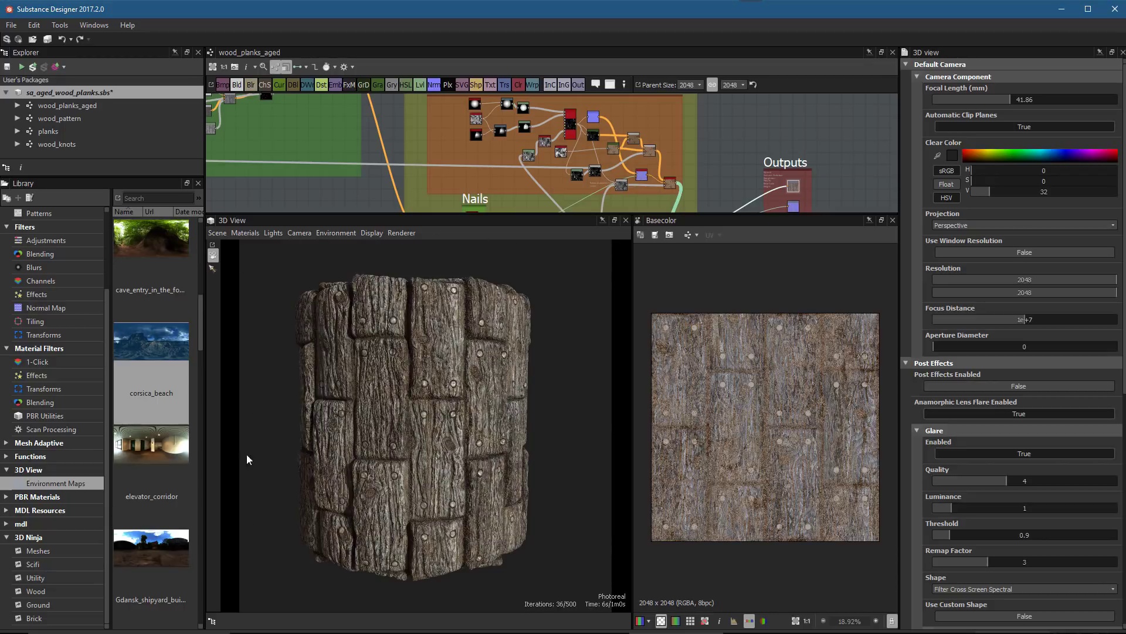
{"action": "right_click_drag", "start_coordinate": [444, 451], "coordinate": [470, 490]}
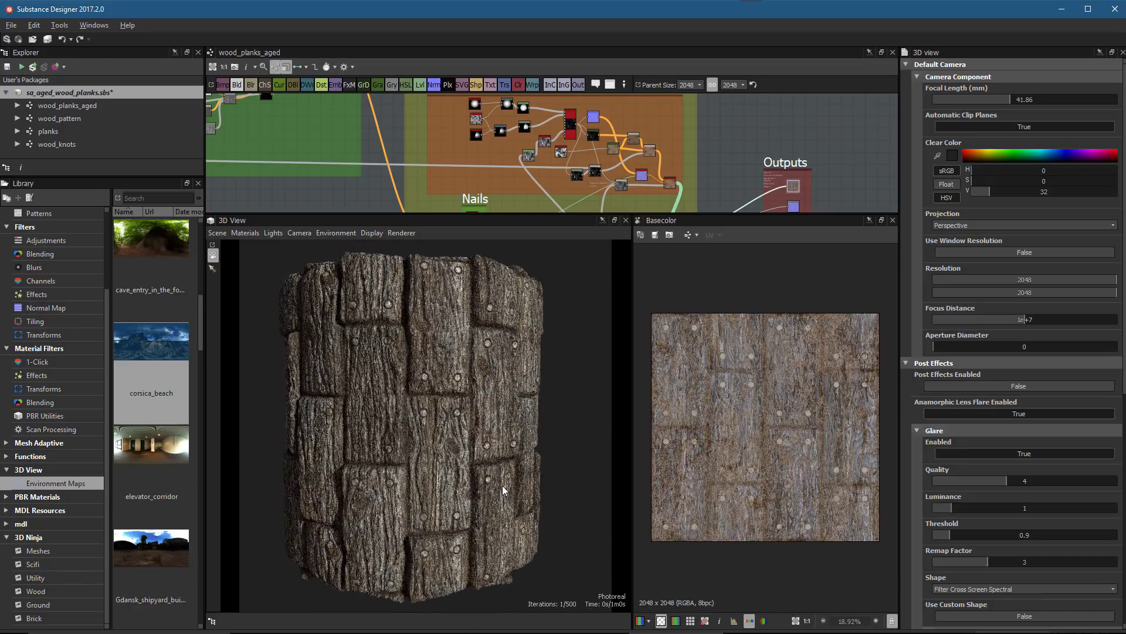
{"action": "left_click_drag", "start_coordinate": [503, 485], "coordinate": [567, 483]}
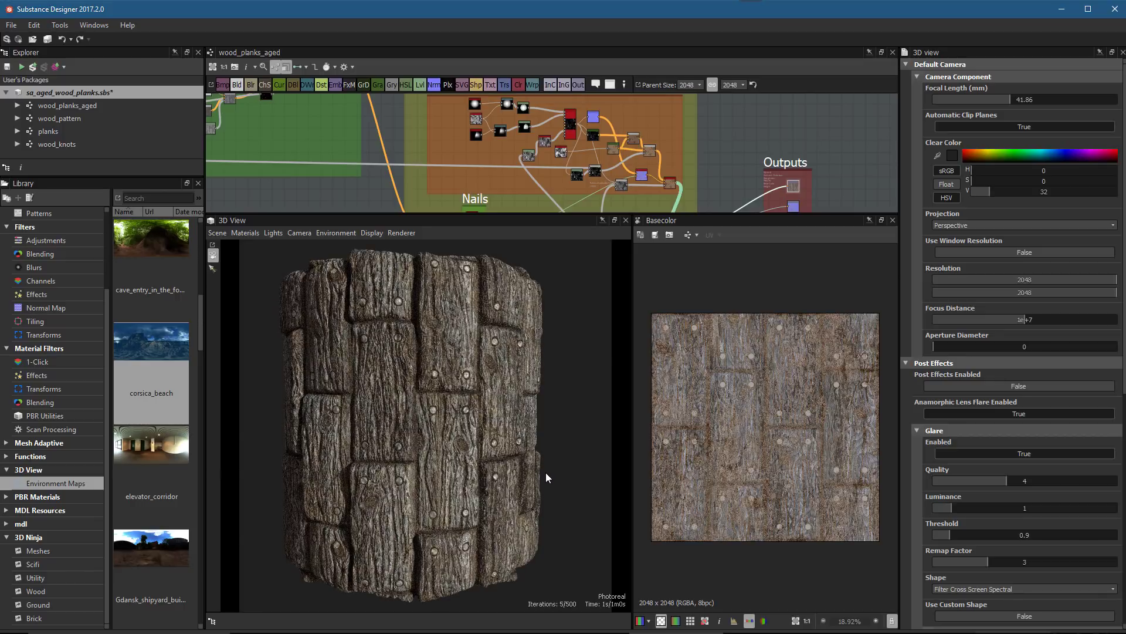
{"action": "left_click_drag", "start_coordinate": [544, 475], "coordinate": [541, 472]}
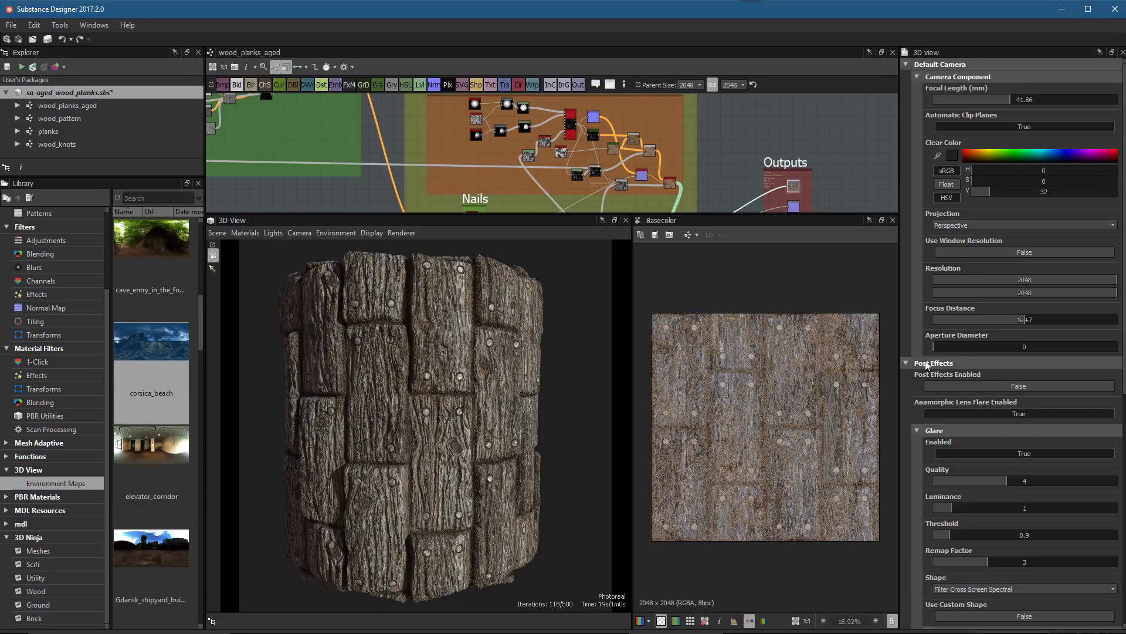
Enable post effects, set glare threshold to 0.1 and raise vignette strength to 0.46.
{"action": "left_click", "coordinate": [959, 387]}
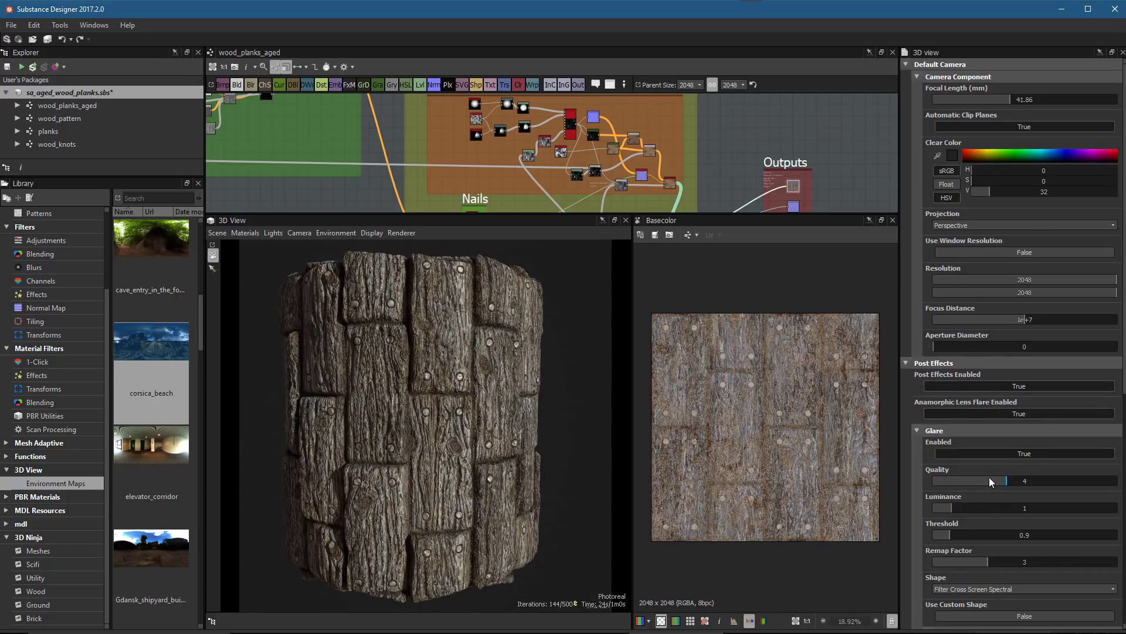
{"action": "scroll", "coordinate": [989, 477], "scroll_direction": "down", "scroll_amount": 1}
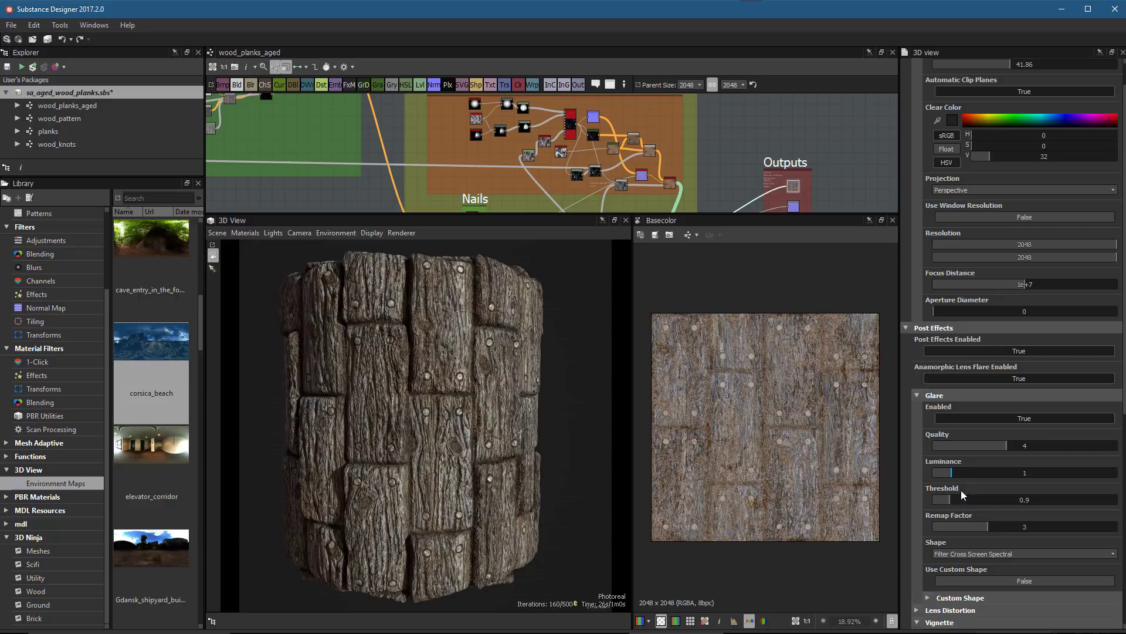
{"action": "left_click_drag", "start_coordinate": [943, 498], "coordinate": [978, 479]}
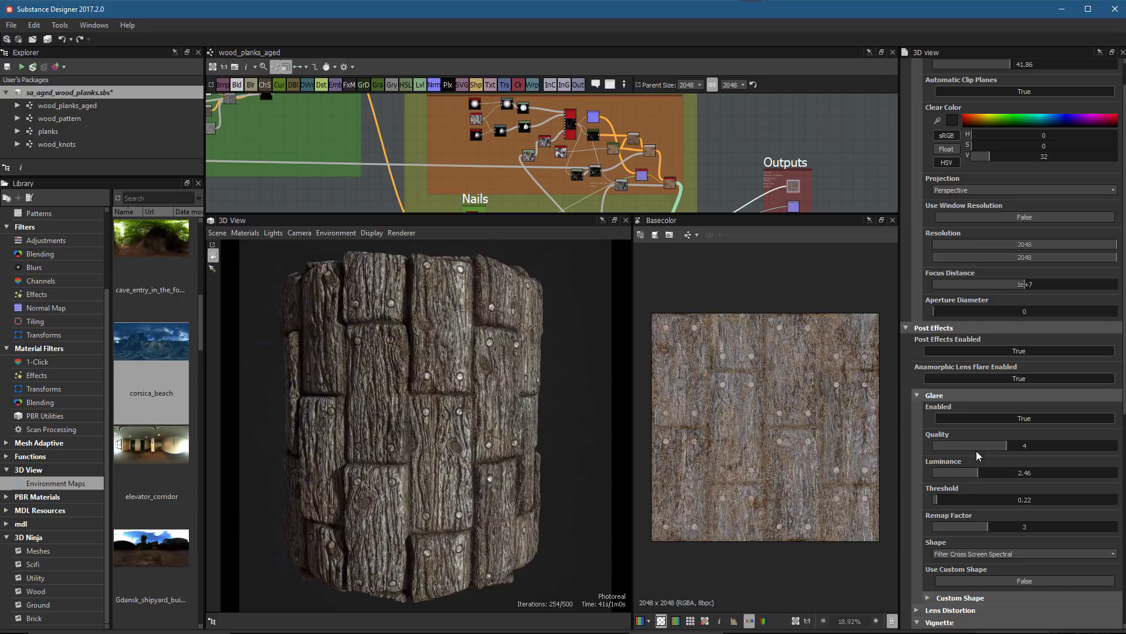
{"action": "left_click", "coordinate": [918, 395]}
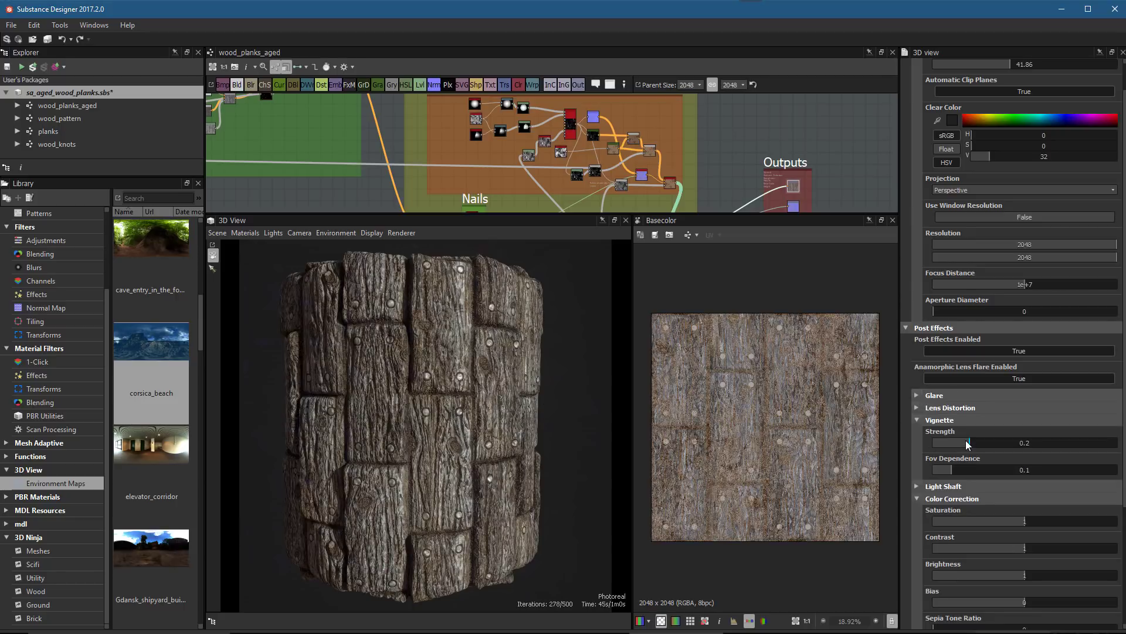
{"action": "left_click_drag", "start_coordinate": [1026, 449], "coordinate": [991, 459]}
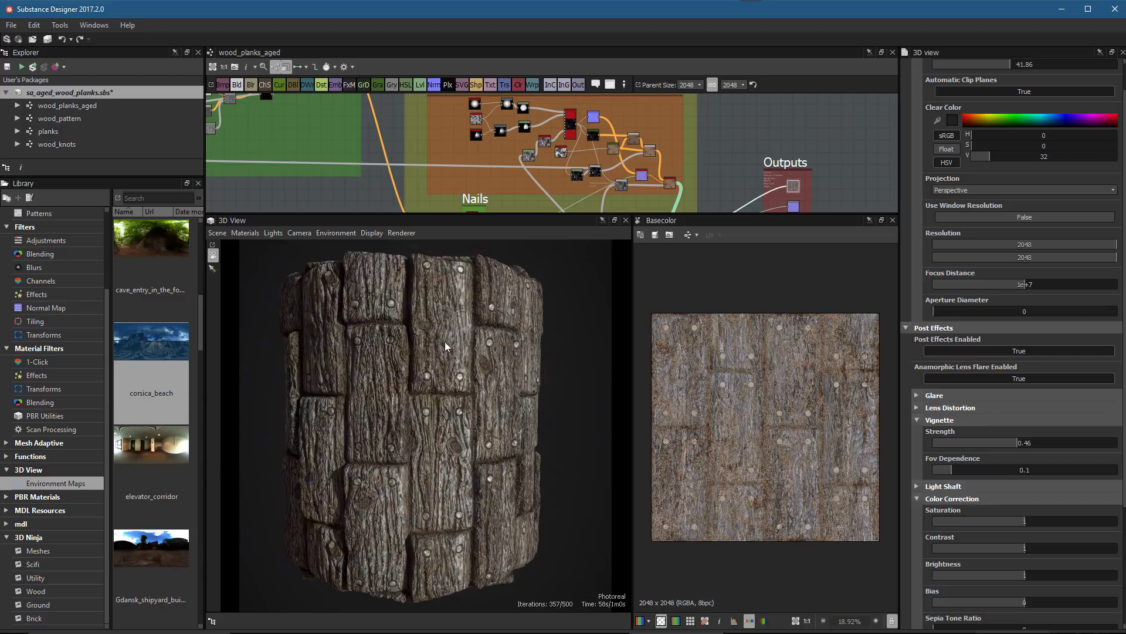
Rotate the cylinder and add depth of field, focused at 122.5674 with aperture 4.22.
{"action": "left_click_drag", "start_coordinate": [492, 398], "coordinate": [558, 404]}
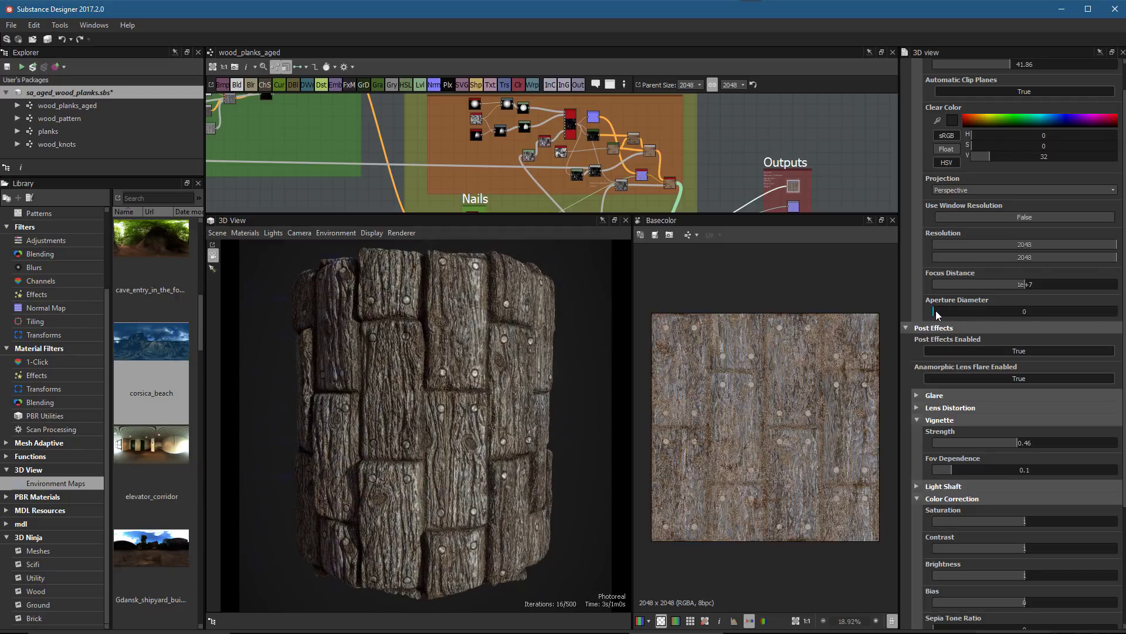
{"action": "left_click_drag", "start_coordinate": [935, 315], "coordinate": [951, 316]}
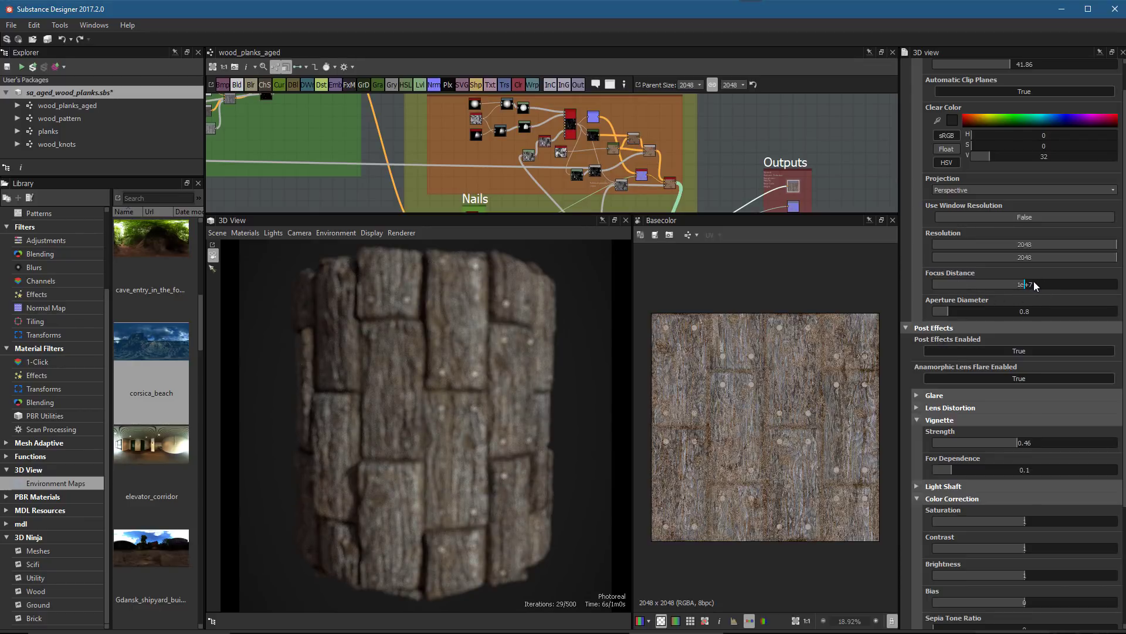
{"action": "left_click", "coordinate": [441, 393], "text": "ctrl"}
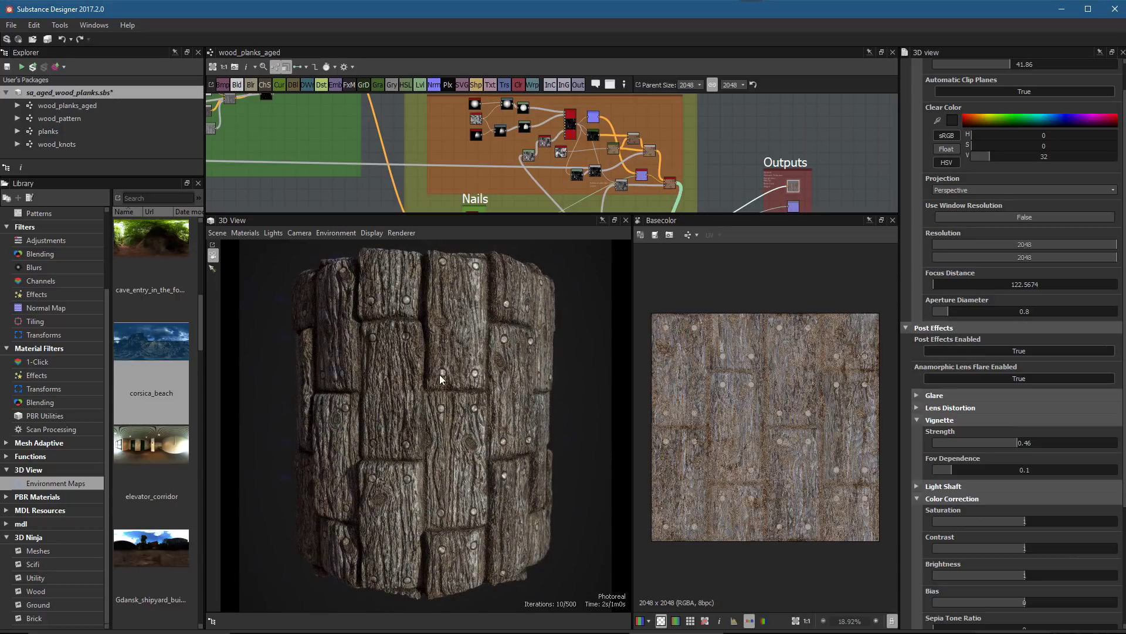
{"action": "left_click", "coordinate": [952, 310]}
{"action": "left_click", "coordinate": [1011, 317]}
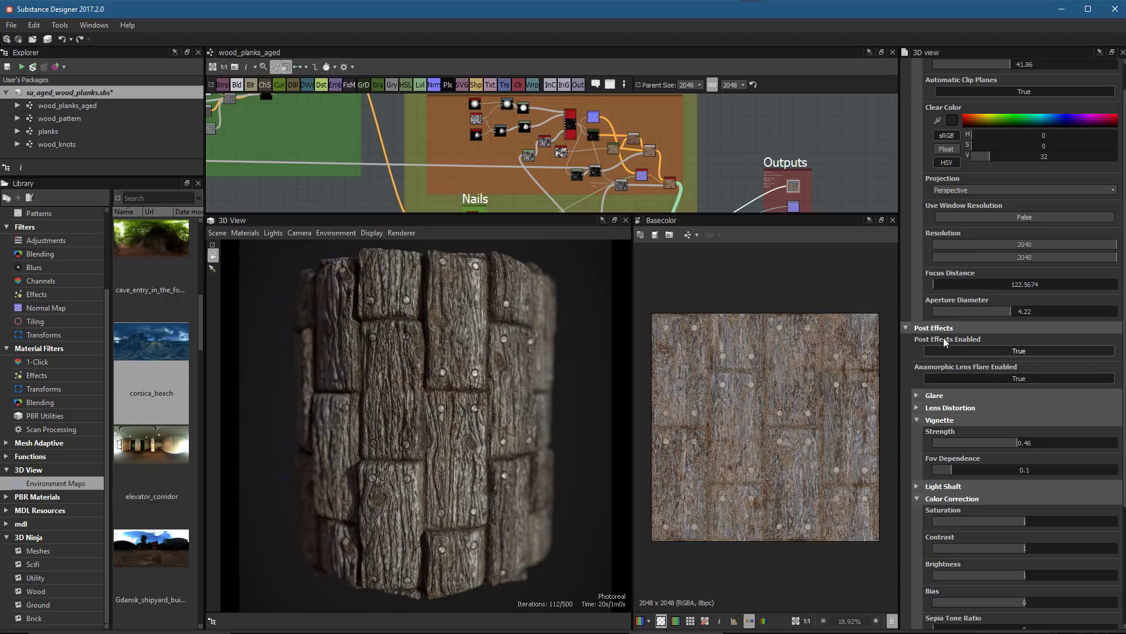
Lower the tone-mapping gamma to 0.97 and try a contrast of 1.2.
{"action": "scroll", "coordinate": [959, 200], "scroll_direction": "down", "scroll_amount": 4}
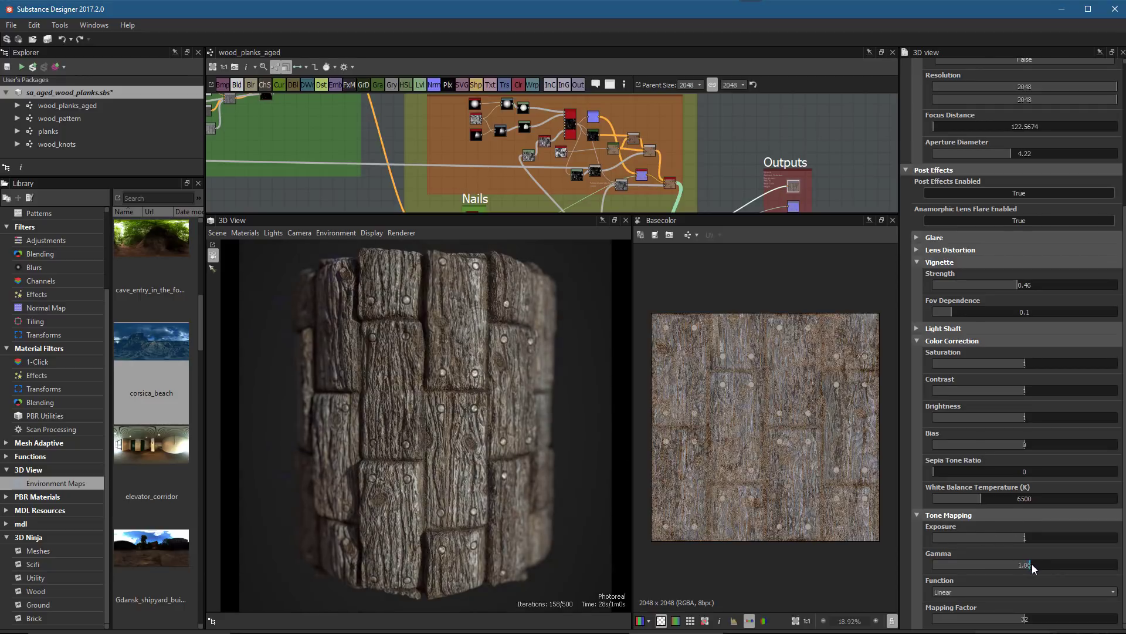
{"action": "left_click_drag", "start_coordinate": [1032, 564], "coordinate": [1053, 543]}
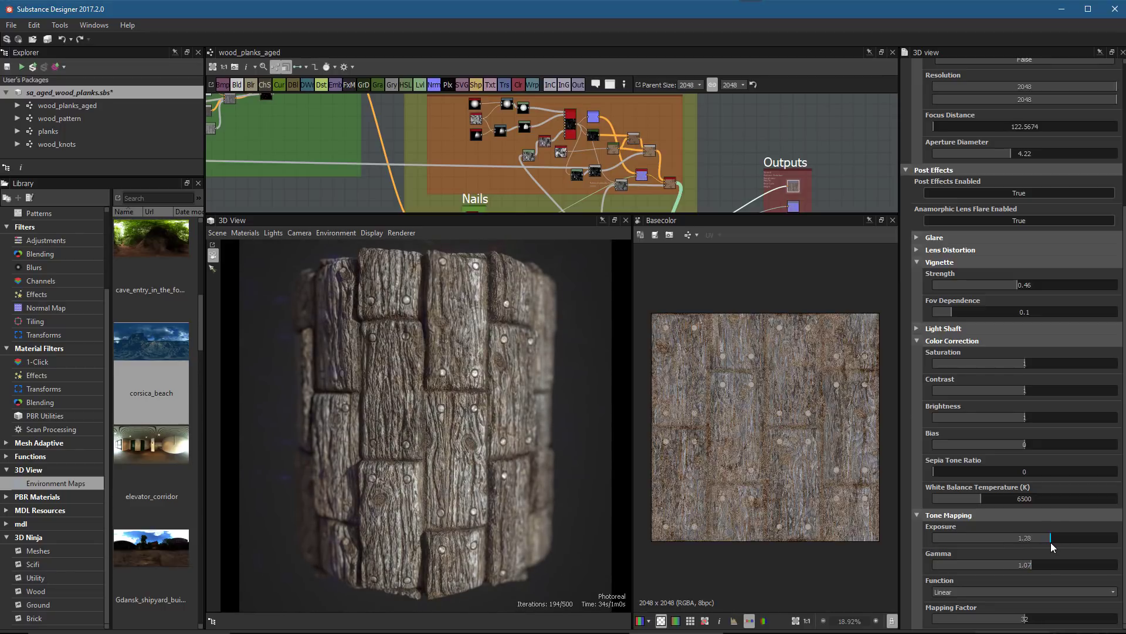
{"action": "left_click_drag", "start_coordinate": [1029, 565], "coordinate": [1022, 570]}
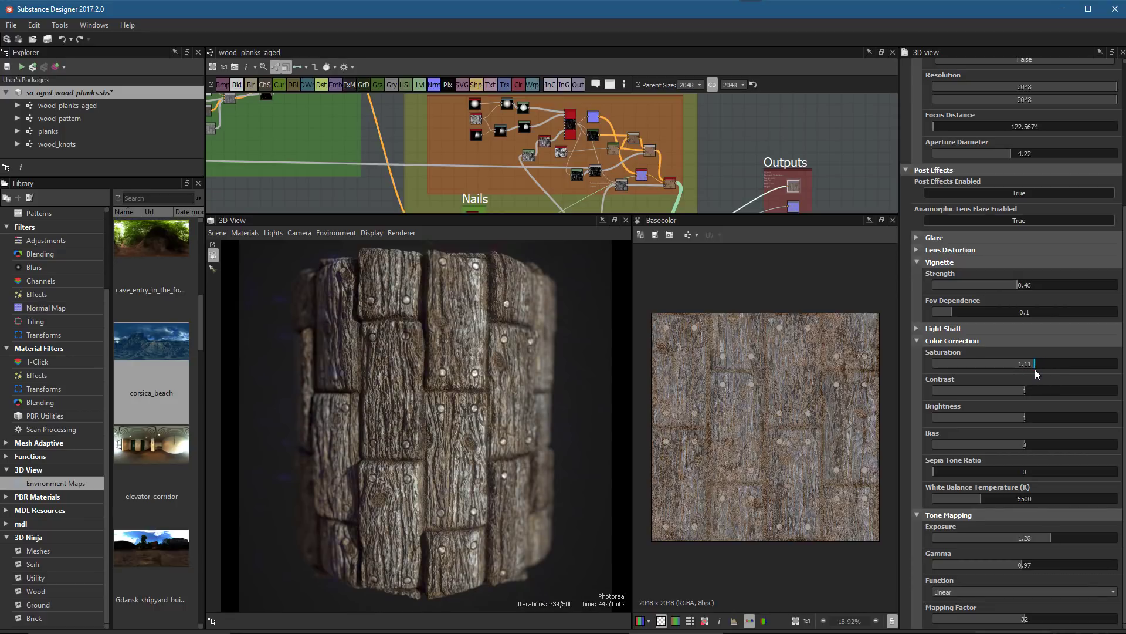
{"action": "left_click_drag", "start_coordinate": [1027, 391], "coordinate": [1025, 391]}
{"action": "key", "text": "Return"}
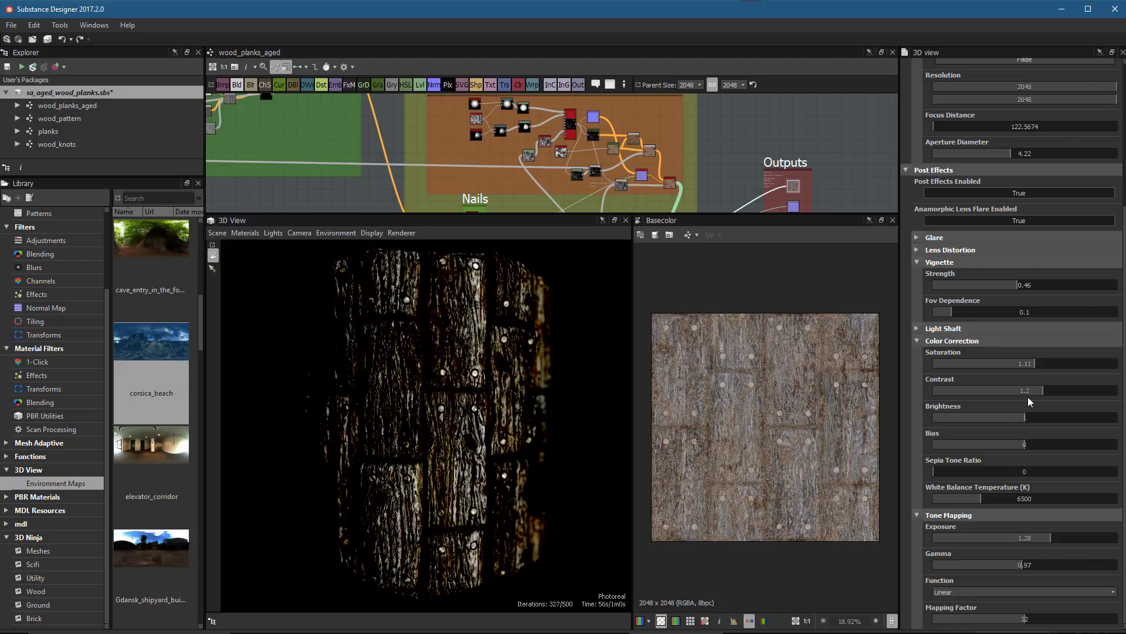
Settle contrast at 1.01, set white balance to 6629.39 K and gamma back near 1.
{"action": "double_click", "coordinate": [1033, 389]}
{"action": "type", "text": "1.025"}
{"action": "key", "text": "Return"}
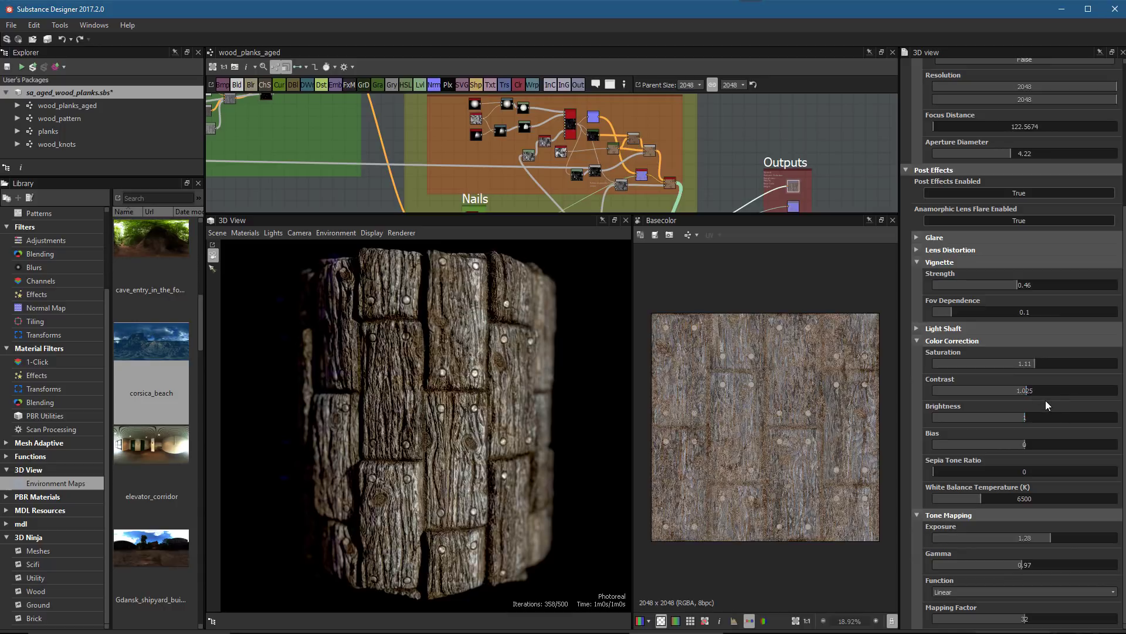
{"action": "double_click", "coordinate": [1031, 390]}
{"action": "type", "text": "1"}
{"action": "key", "text": "Return"}
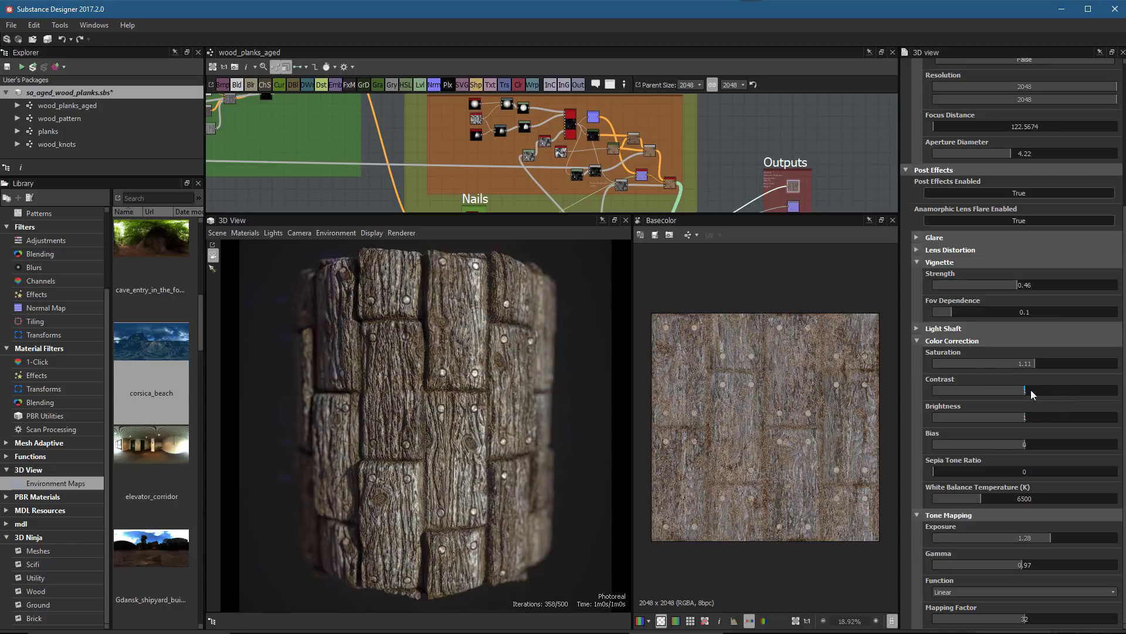
{"action": "double_click", "coordinate": [1031, 390]}
{"action": "type", "text": "1.02"}
{"action": "key", "text": "Return"}
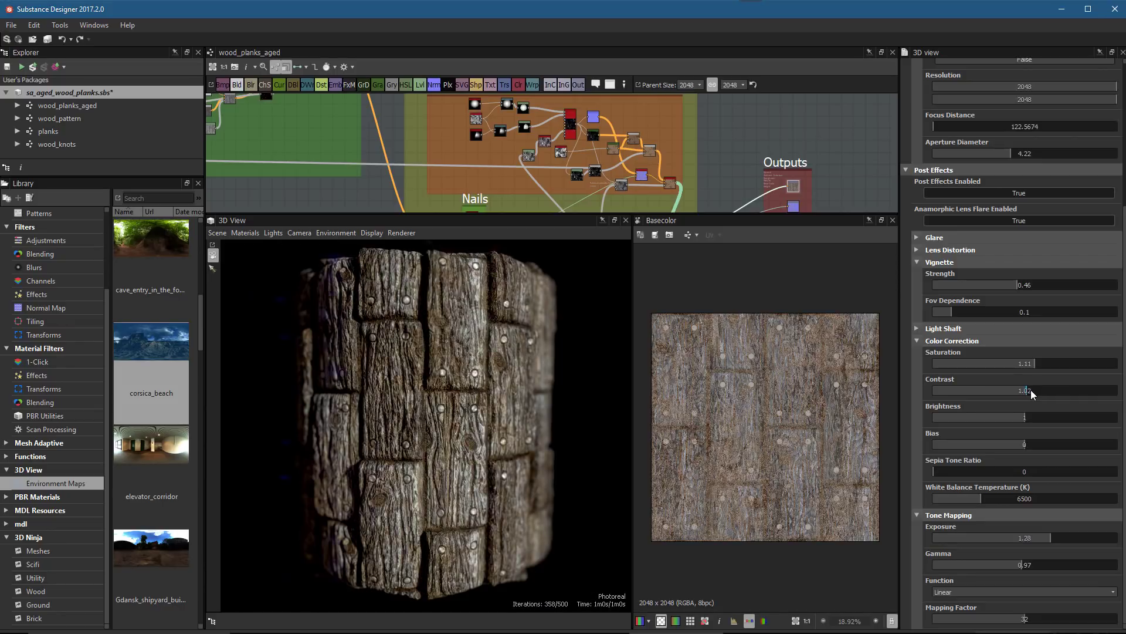
{"action": "double_click", "coordinate": [1031, 390]}
{"action": "type", "text": "1.01"}
{"action": "key", "text": "Return"}
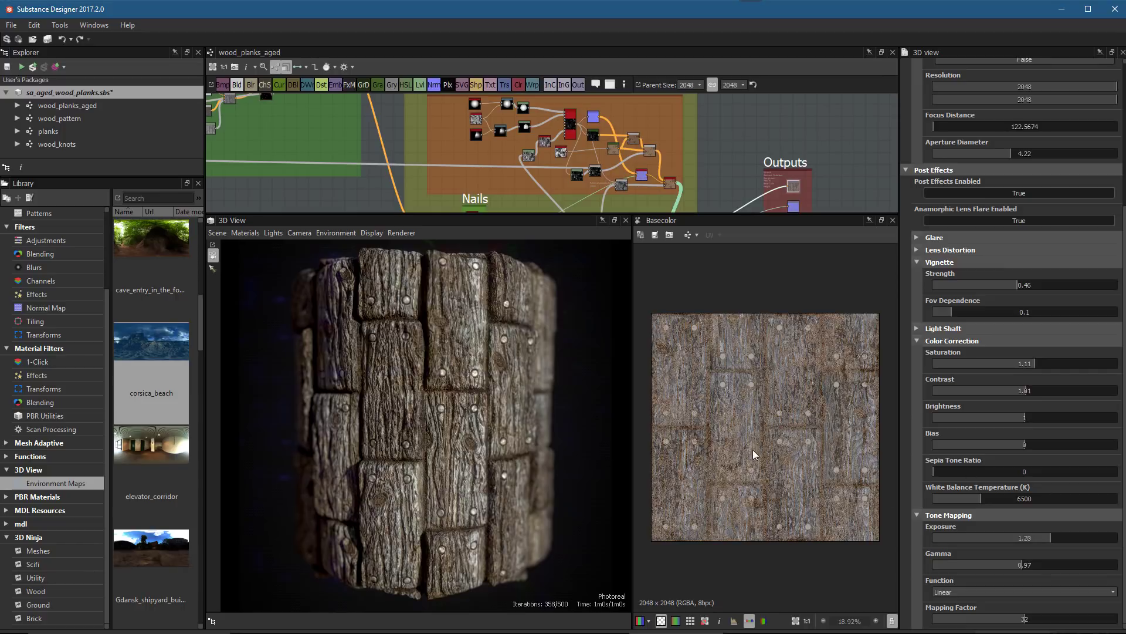
{"action": "mouse_move", "coordinate": [978, 498]}
{"action": "left_mouse_down"}
{"action": "mouse_move", "coordinate": [962, 498]}
{"action": "mouse_move", "coordinate": [984, 504]}
{"action": "left_mouse_up"}
{"action": "left_click", "coordinate": [1029, 565]}
{"action": "left_click", "coordinate": [300, 233]}
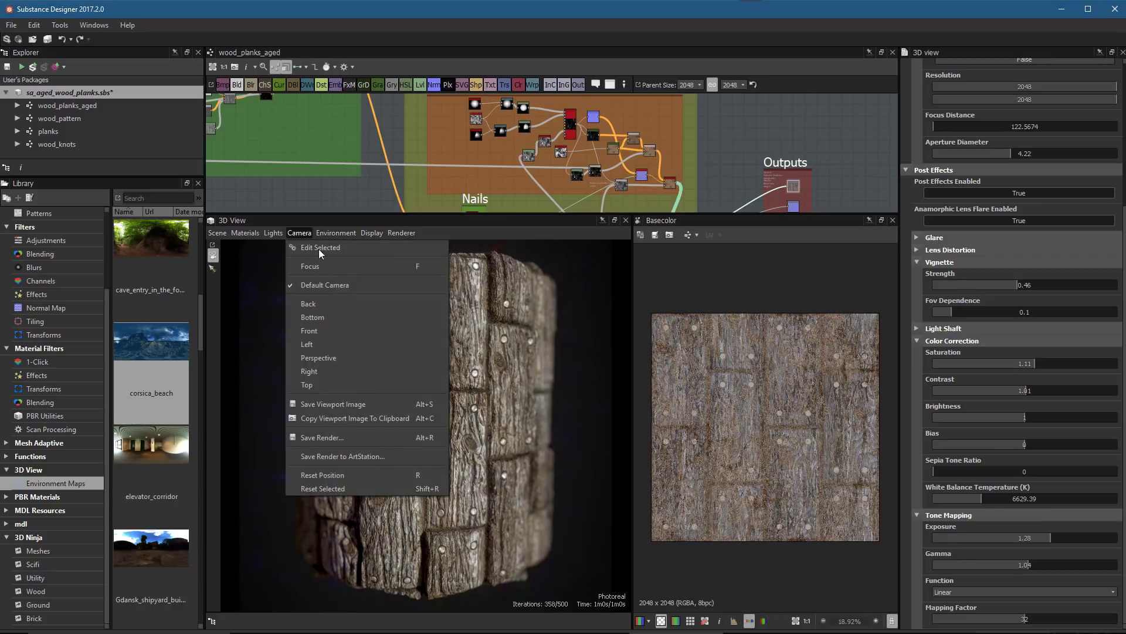
{"action": "left_click", "coordinate": [370, 455]}
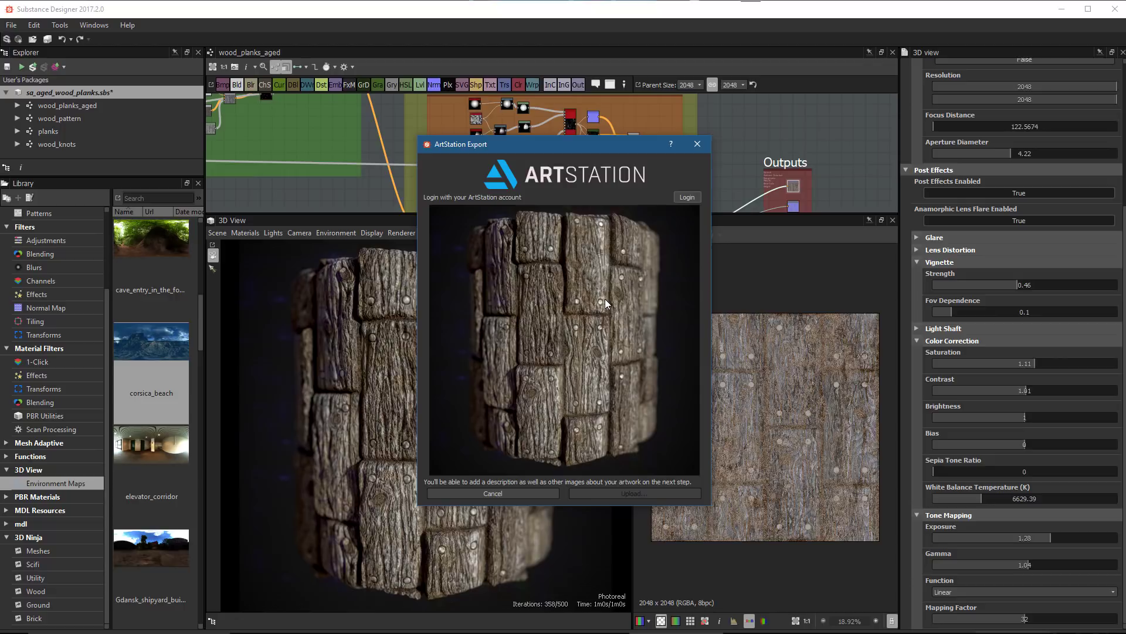
{"action": "left_click", "coordinate": [697, 144]}
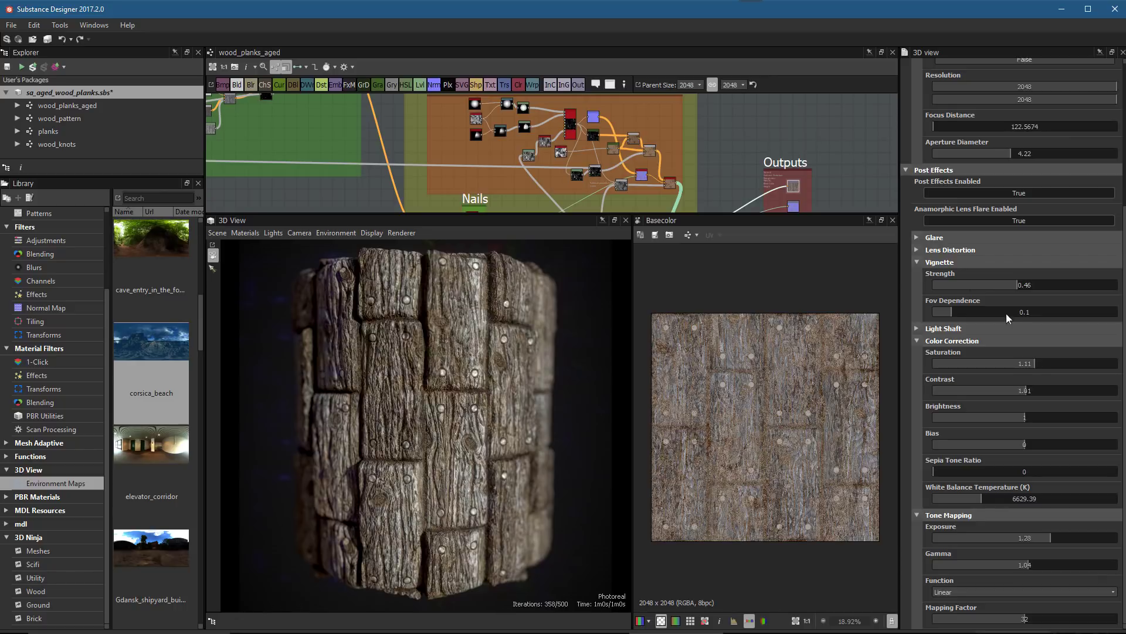
Set progressive rendering max time to 120 seconds and max samples to 1000.
{"action": "scroll", "coordinate": [1007, 317], "scroll_direction": "up", "scroll_amount": 5}
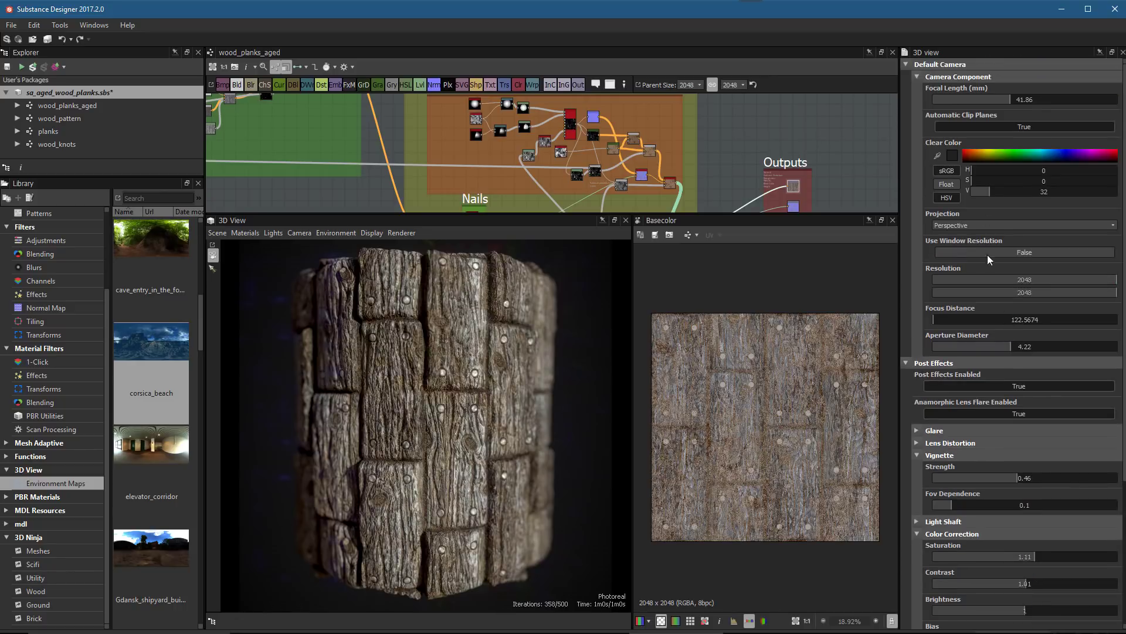
{"action": "left_click", "coordinate": [907, 363]}
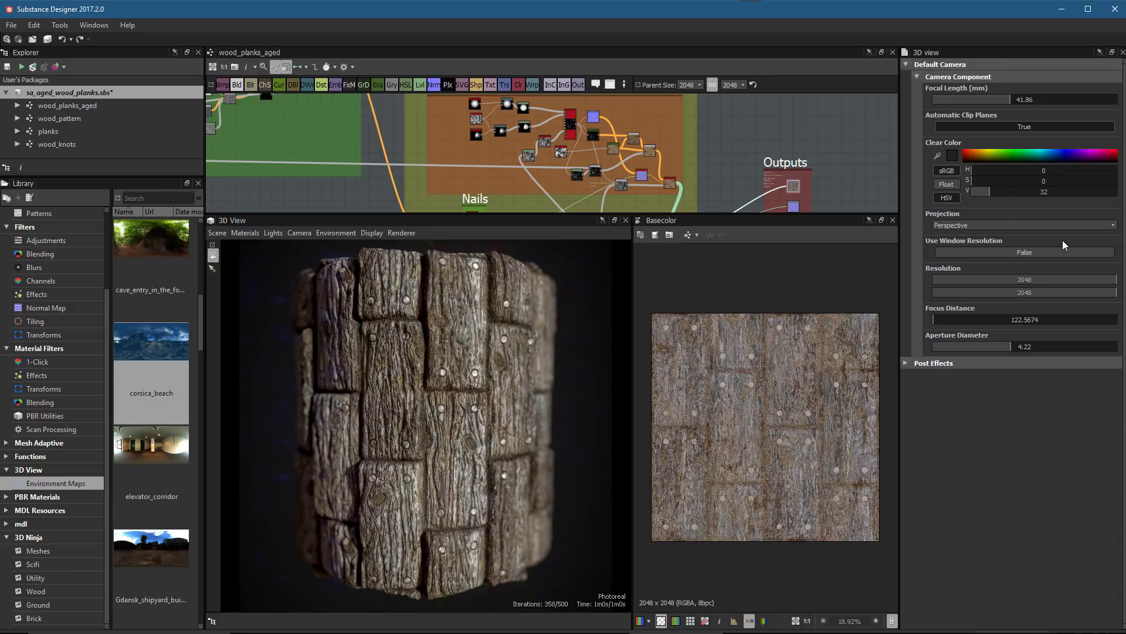
{"action": "left_click", "coordinate": [221, 234]}
{"action": "left_click", "coordinate": [230, 248]}
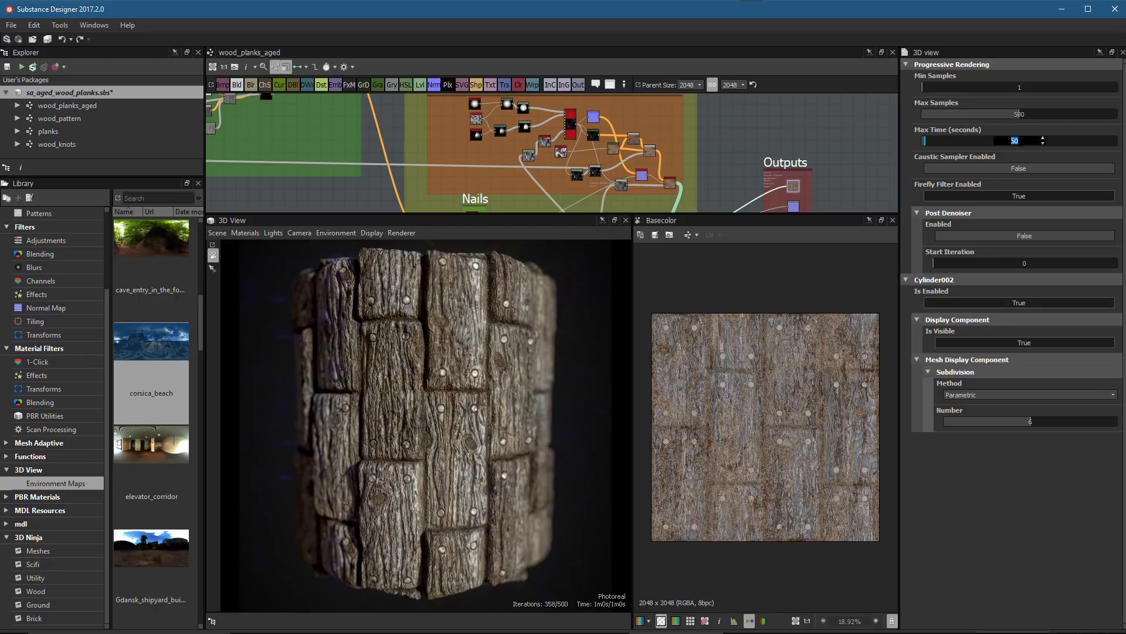
{"action": "type", "text": "123"}
{"action": "key", "text": "Return"}
{"action": "double_click", "coordinate": [1019, 114]}
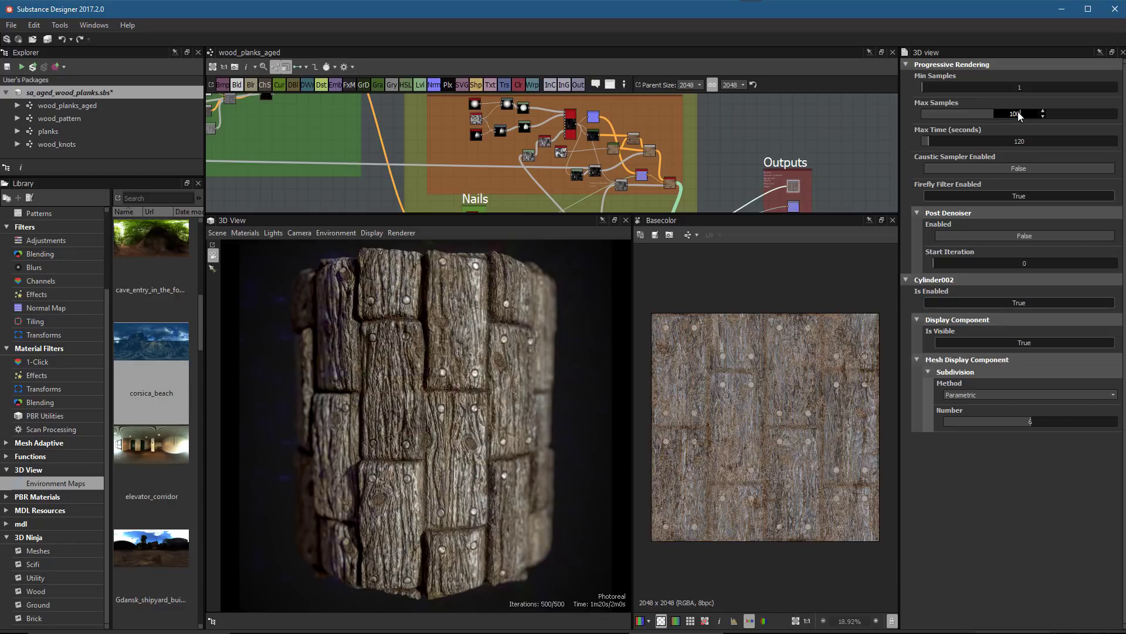
{"action": "key", "text": "Return"}
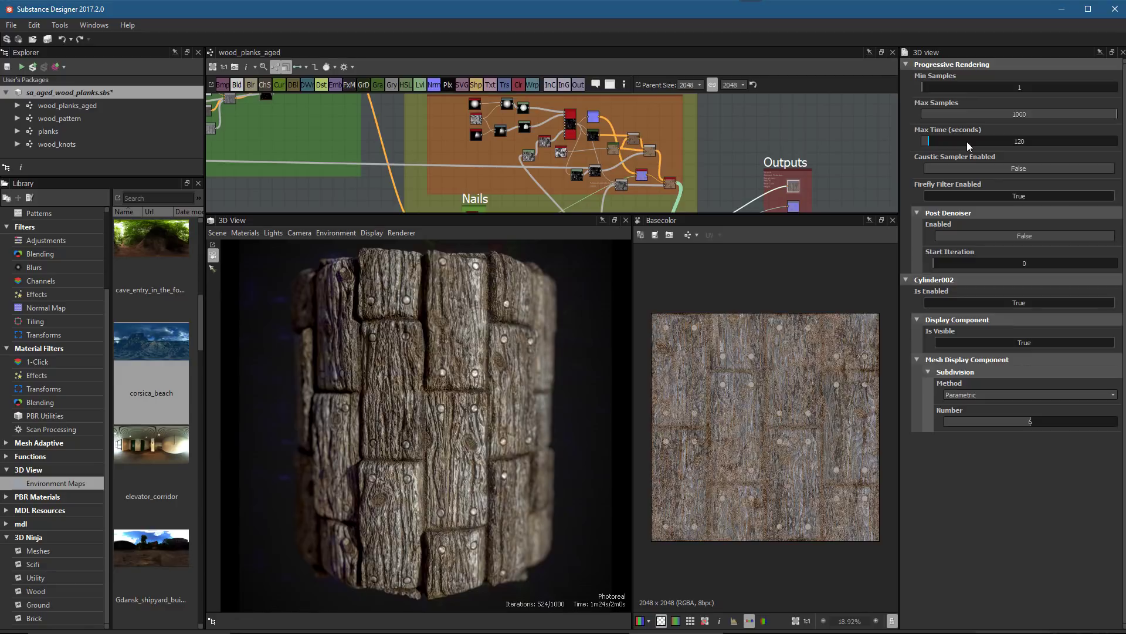
Light the cylinder with the cave_entry_in_the_forest environment map from the library.
{"action": "left_click", "coordinate": [301, 233]}
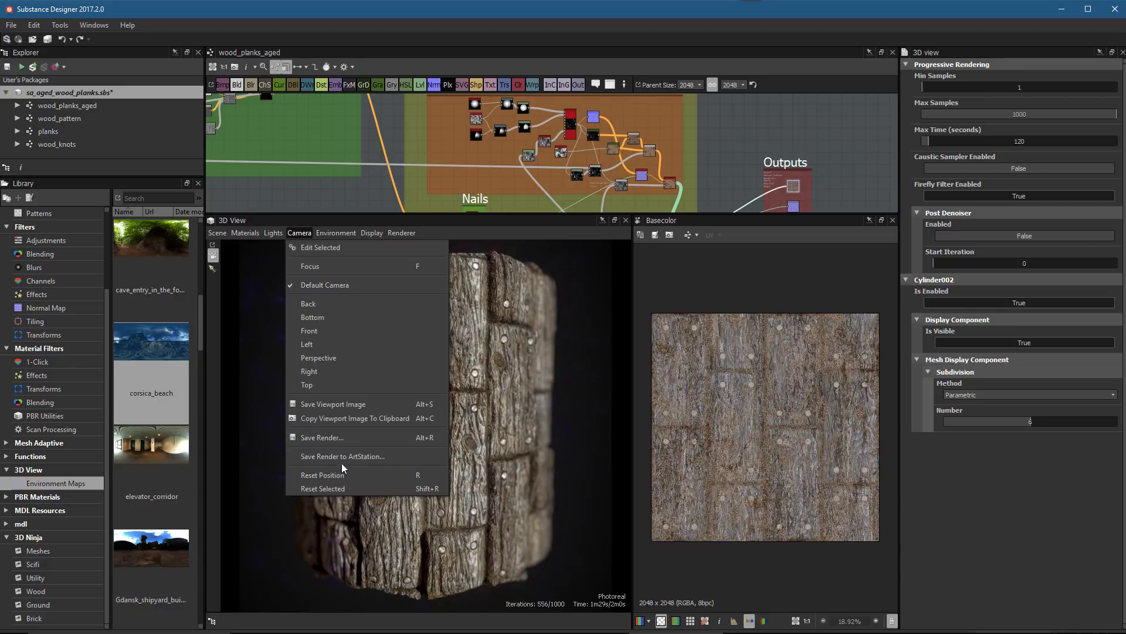
{"action": "left_click", "coordinate": [704, 252]}
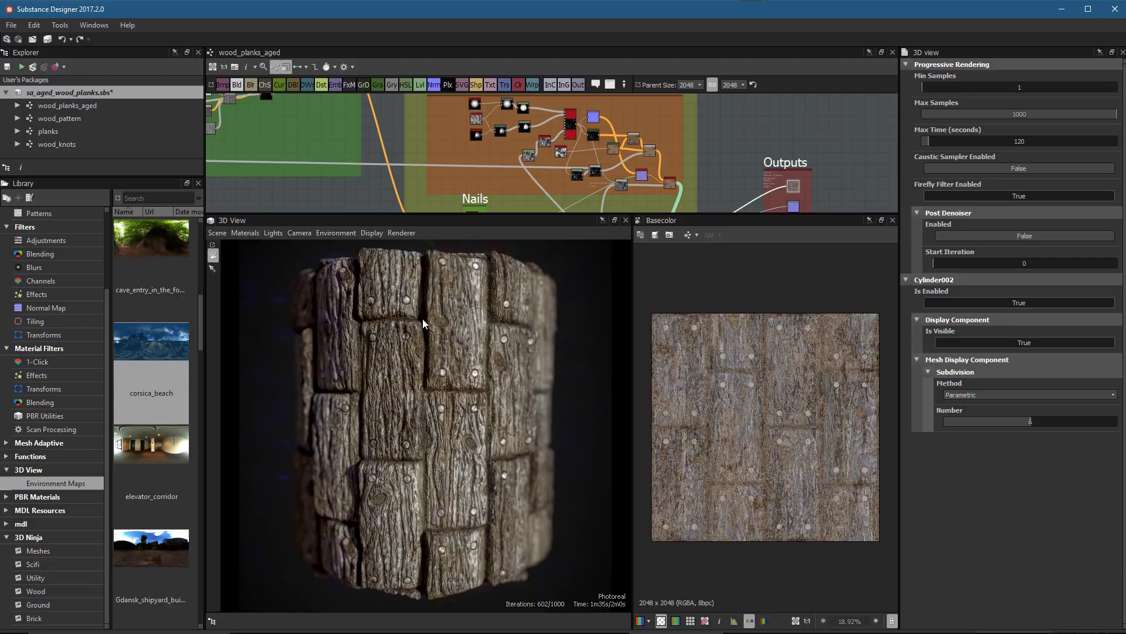
{"action": "left_click_drag", "start_coordinate": [149, 236], "coordinate": [287, 348]}
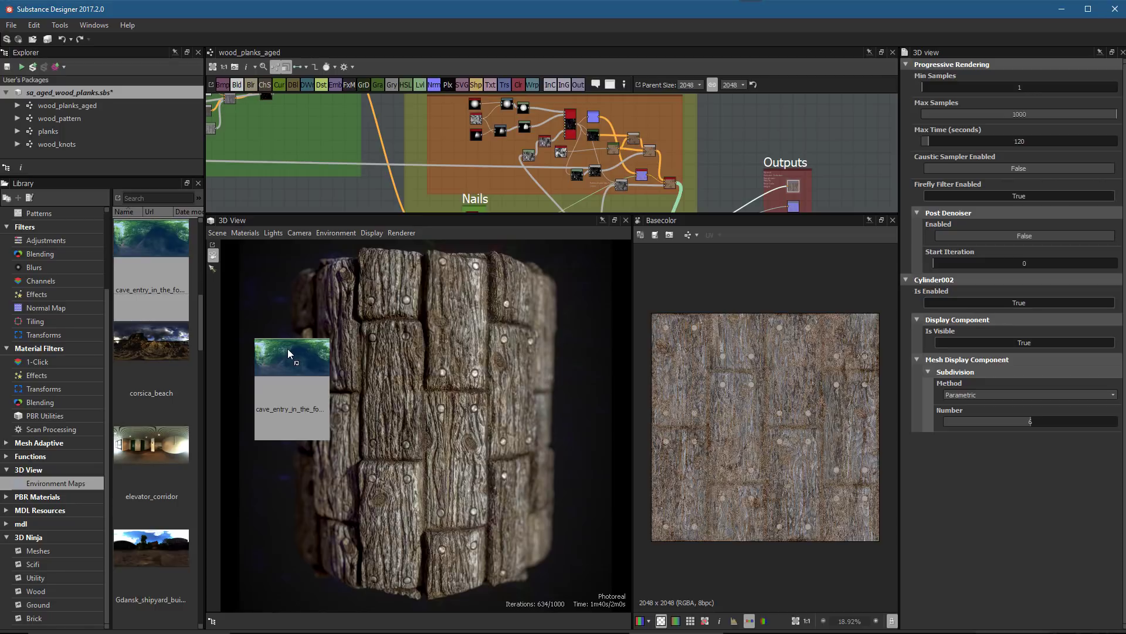
{"action": "left_click_drag", "start_coordinate": [288, 349], "coordinate": [288, 349]}
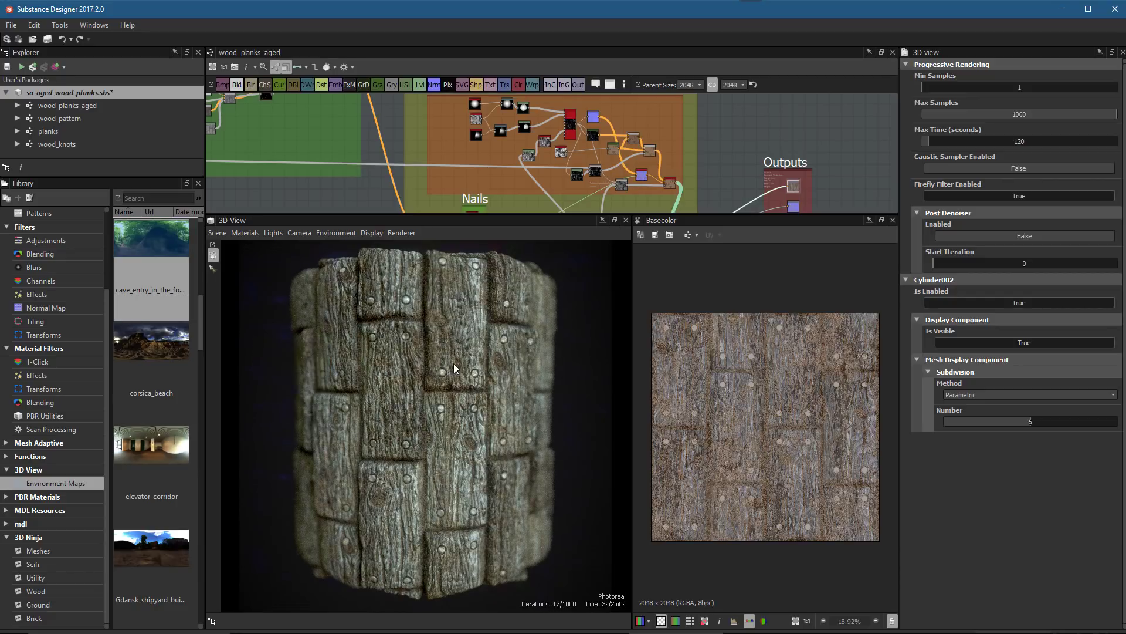